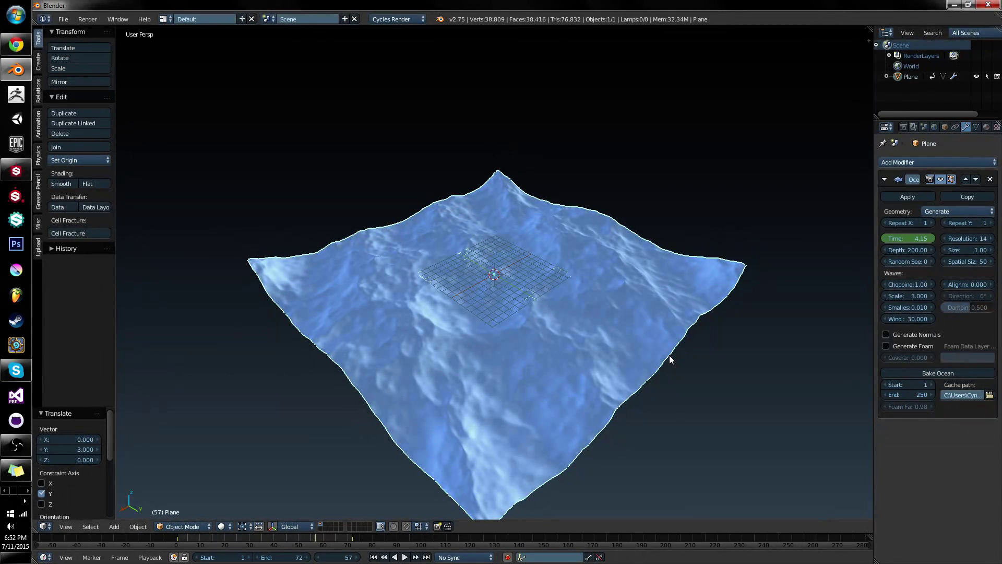
Play and scrub the ocean animation while orbiting around it, then return to frame 1
scroll(566, 347, "up", 3)
middle_click_drag(566, 348, 502, 374)
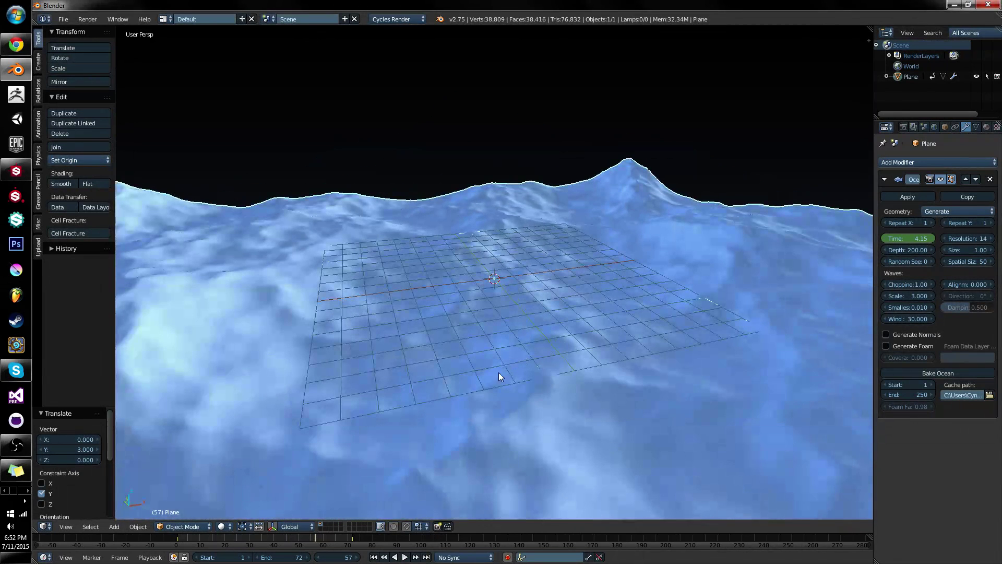
left_click(178, 534)
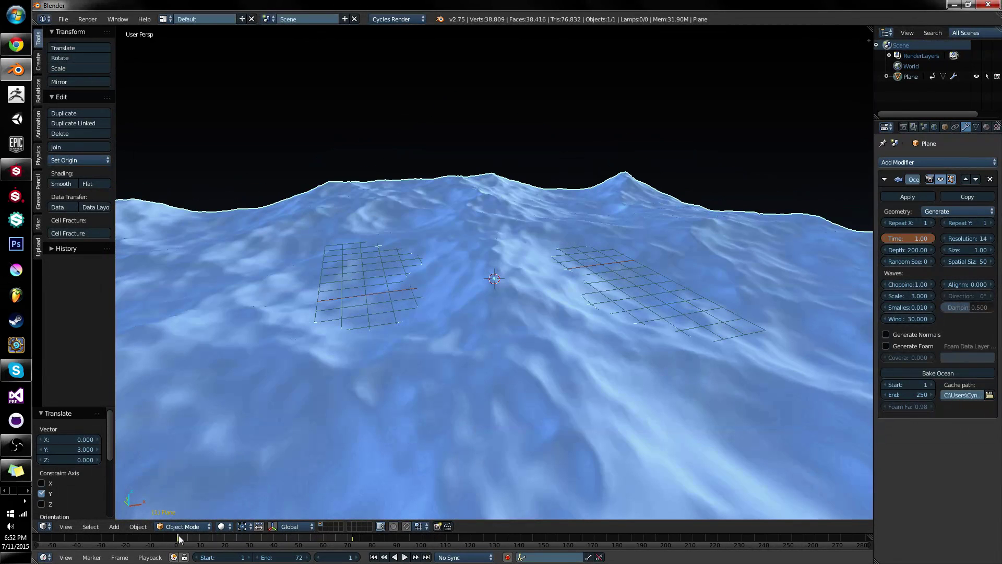
key("alt+a")
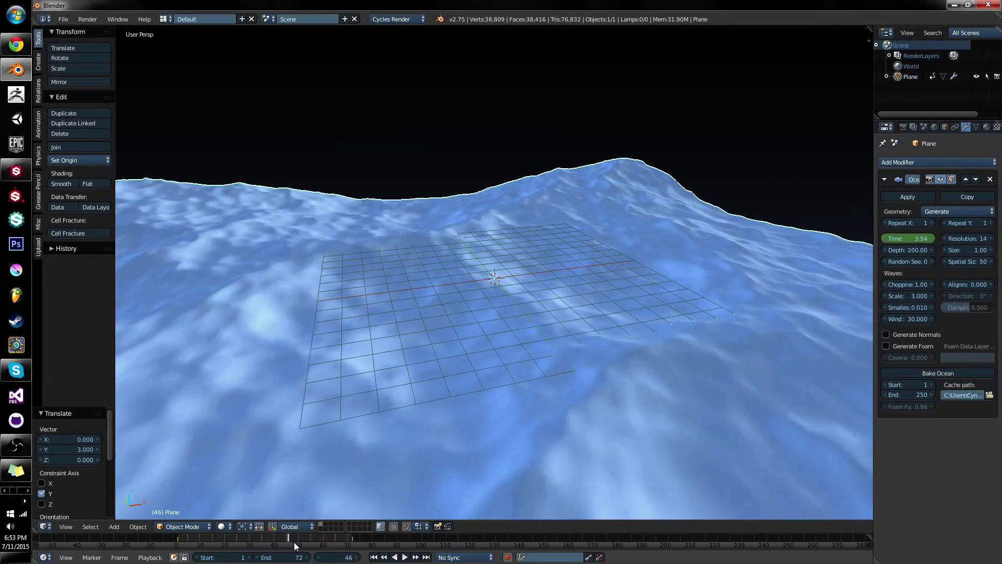
left_click_drag(319, 543, 295, 542)
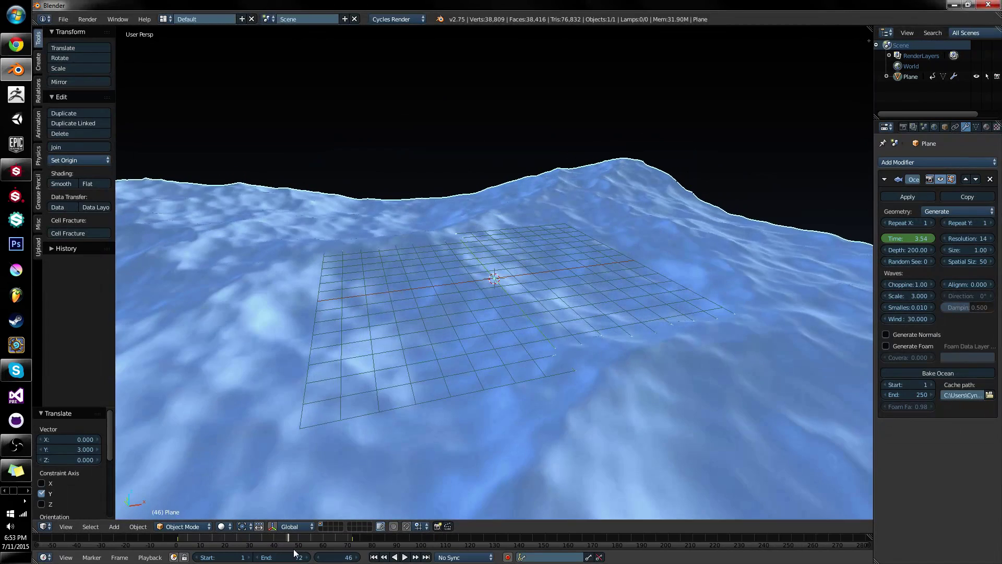
middle_click_drag(470, 366, 507, 344)
middle_click_drag(731, 261, 552, 275)
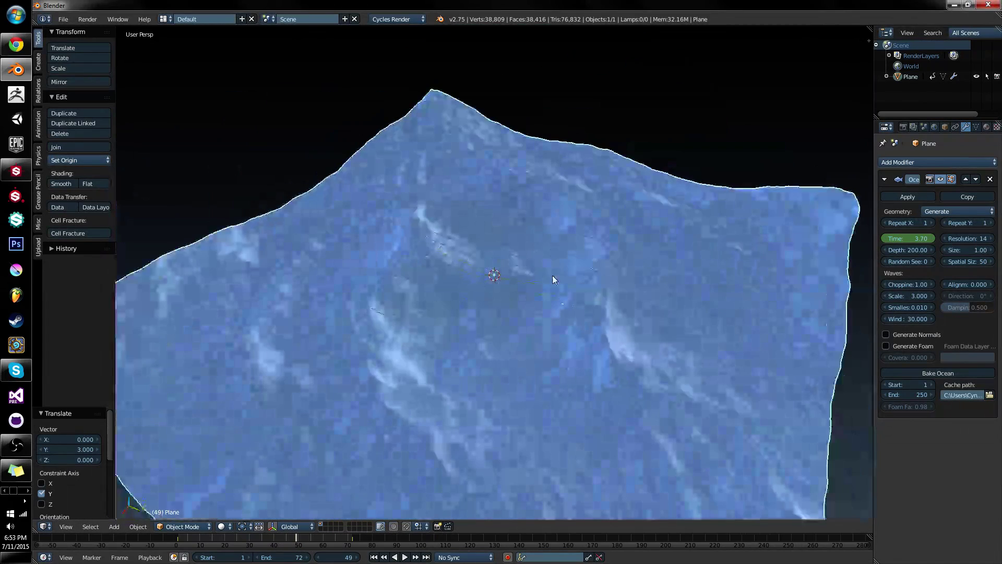
left_click(179, 536)
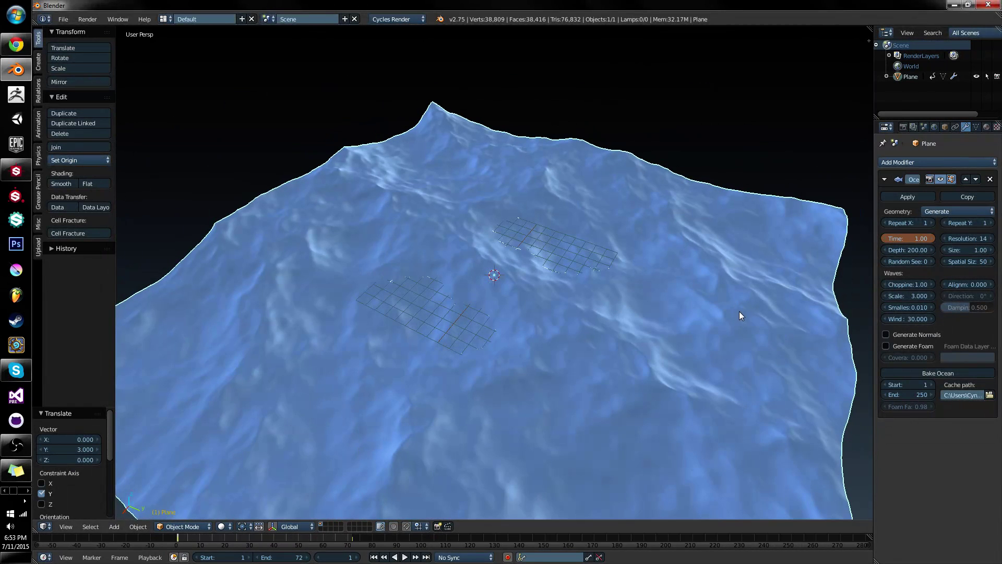
Orbit to new angles and scrub frames 1–22 to watch the waves evolve
middle_click_drag(739, 311, 773, 282)
middle_click_drag(871, 327, 437, 376)
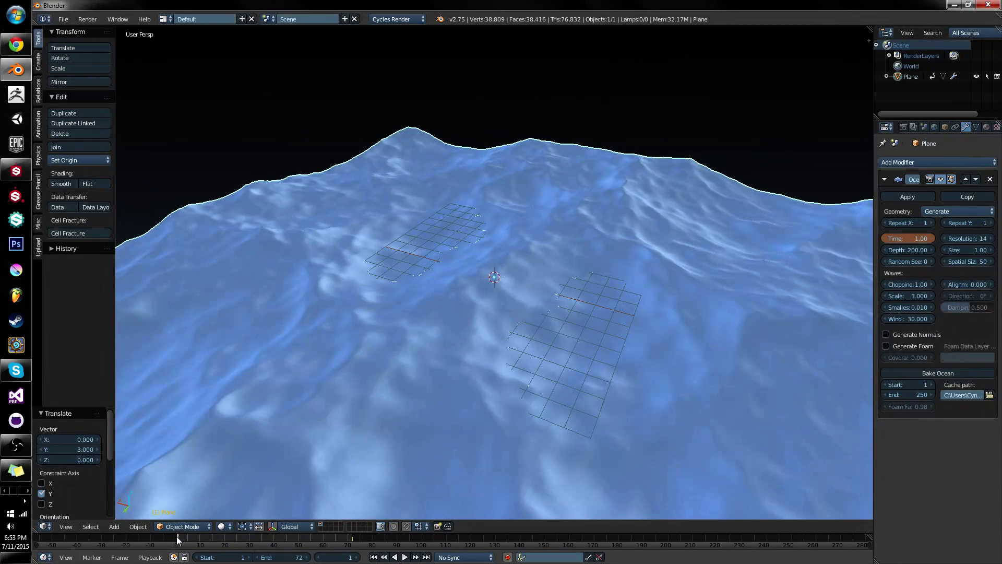
left_click_drag(177, 535, 217, 541)
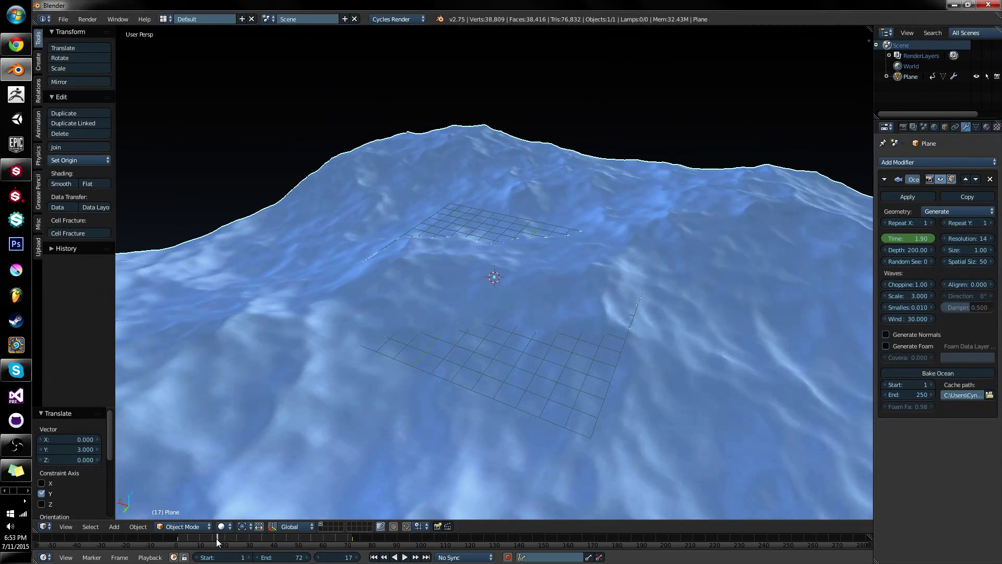
left_click(180, 541)
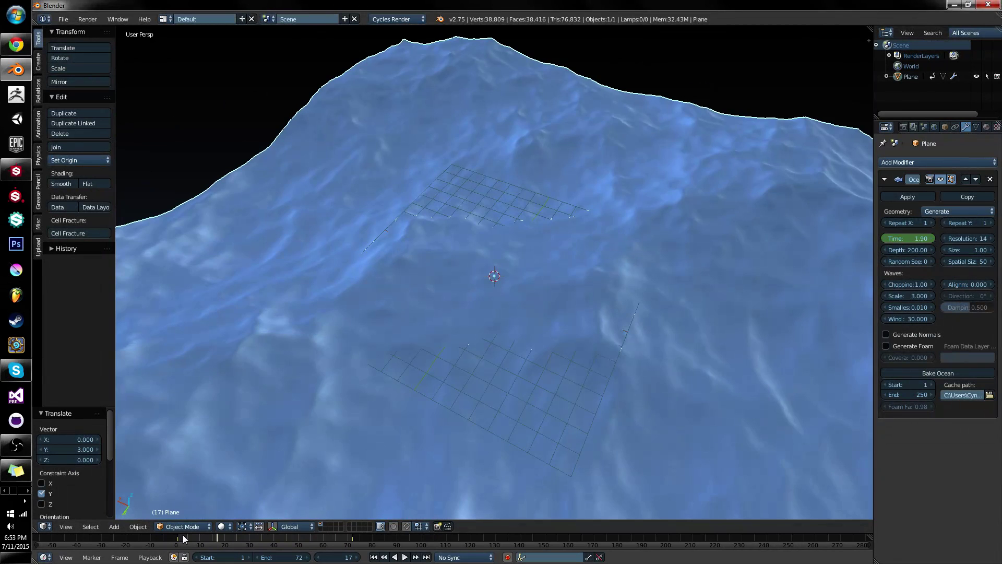
mouse_move(182, 549)
left_mouse_down()
mouse_move(226, 538)
mouse_move(307, 554)
mouse_move(253, 535)
mouse_move(176, 543)
left_mouse_up()
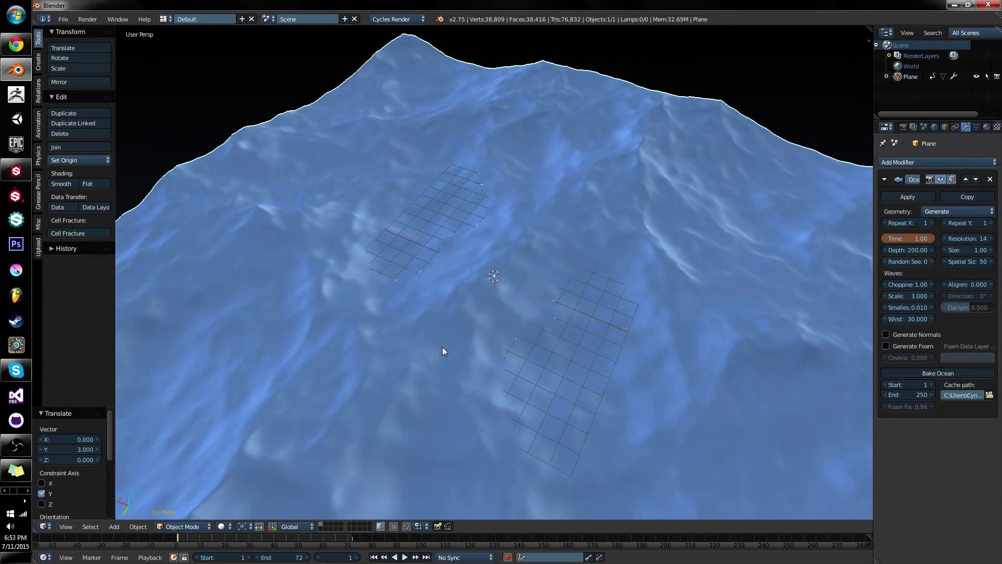
middle_click_drag(442, 347, 568, 353)
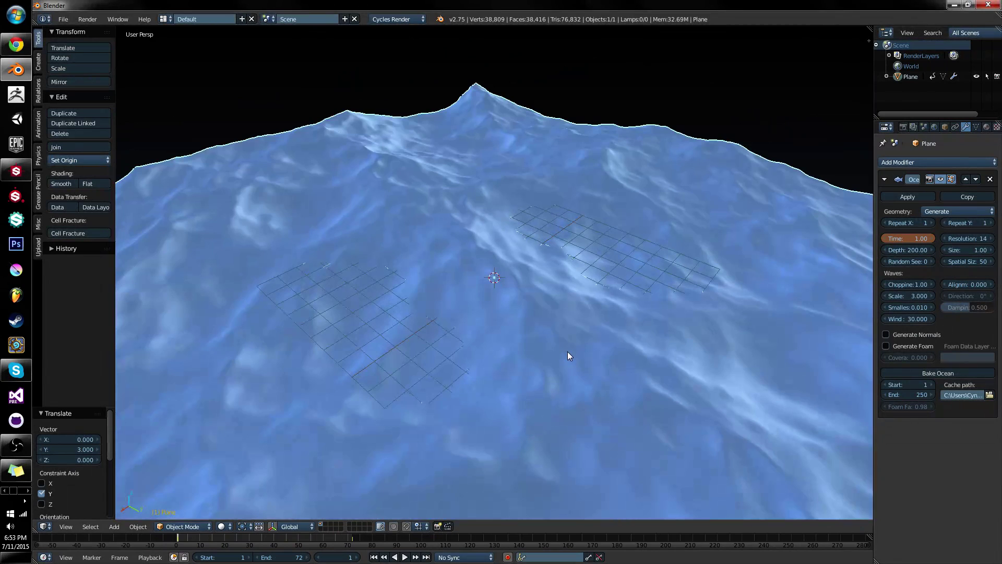
scroll(569, 353, "down", 3)
Reload the default start-up scene and add a new mesh plane
key("ctrl+n")
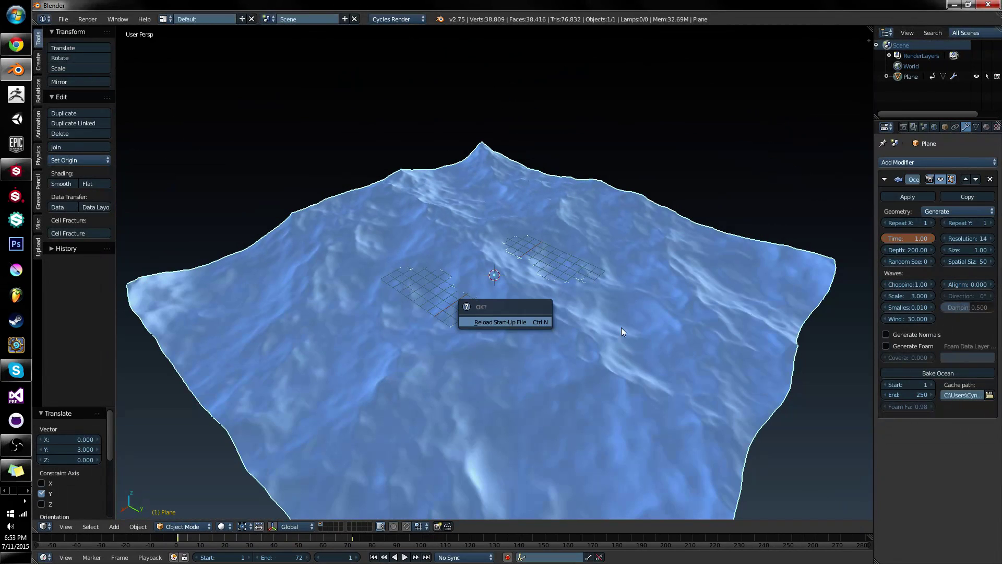
left_click(547, 322)
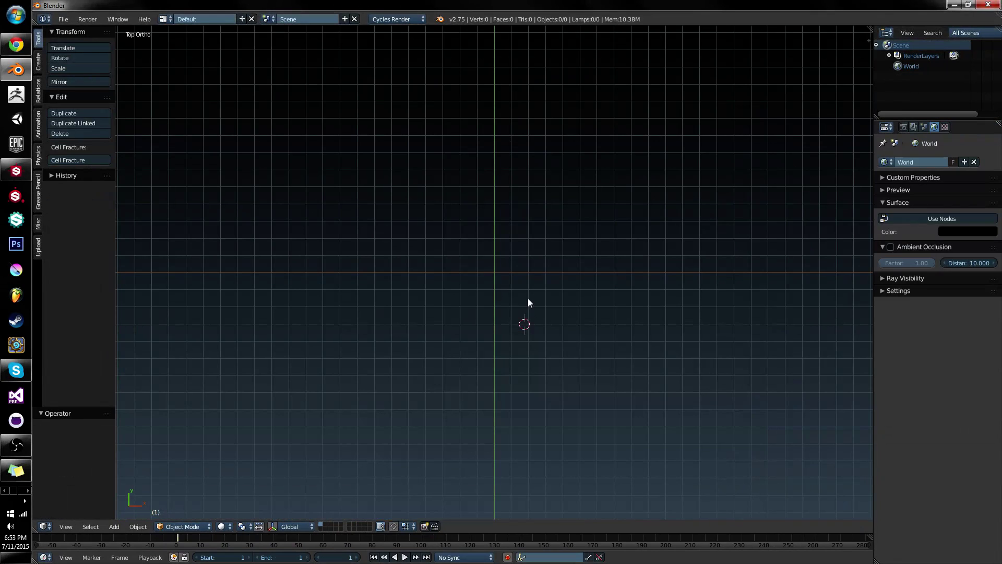
key("shift+a")
mouse_move(535, 269)
left_click(577, 269)
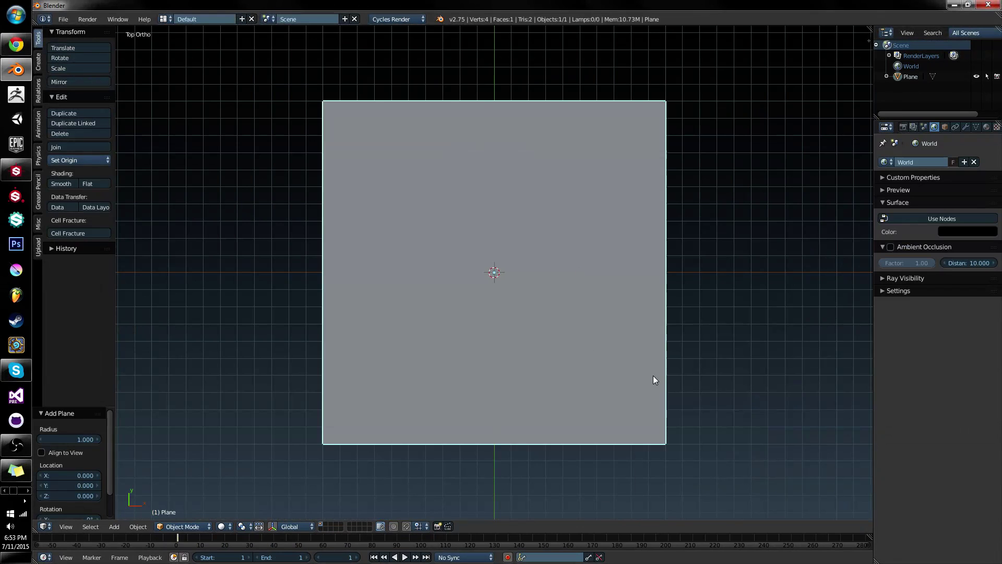
middle_click_drag(654, 376, 579, 300)
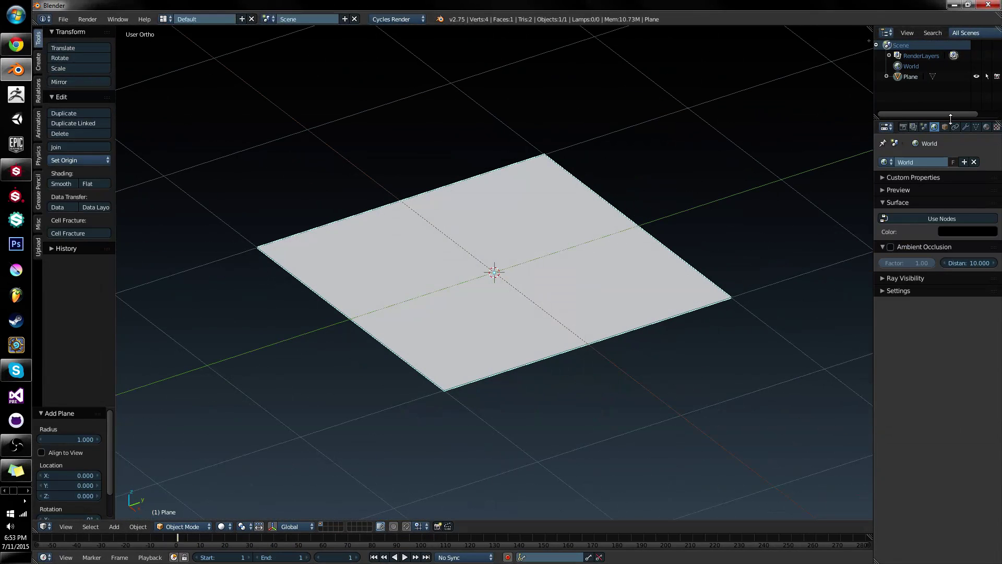
Show the plane's modifier settings, toggle Edit Mode in and out, and list addable modifiers
left_click(965, 127)
scroll(648, 219, "down", 5)
key("Tab")
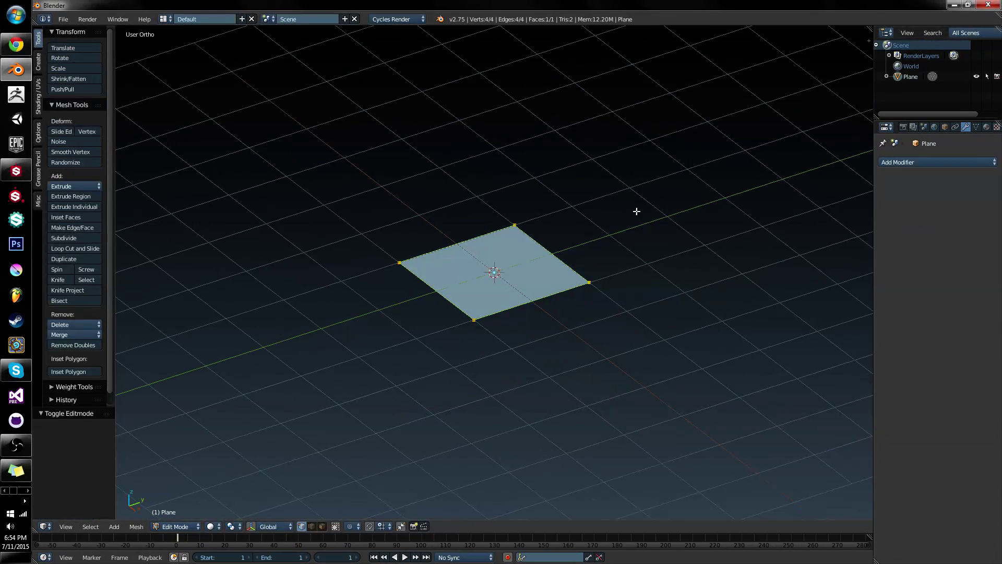
key("Tab")
left_click(924, 164)
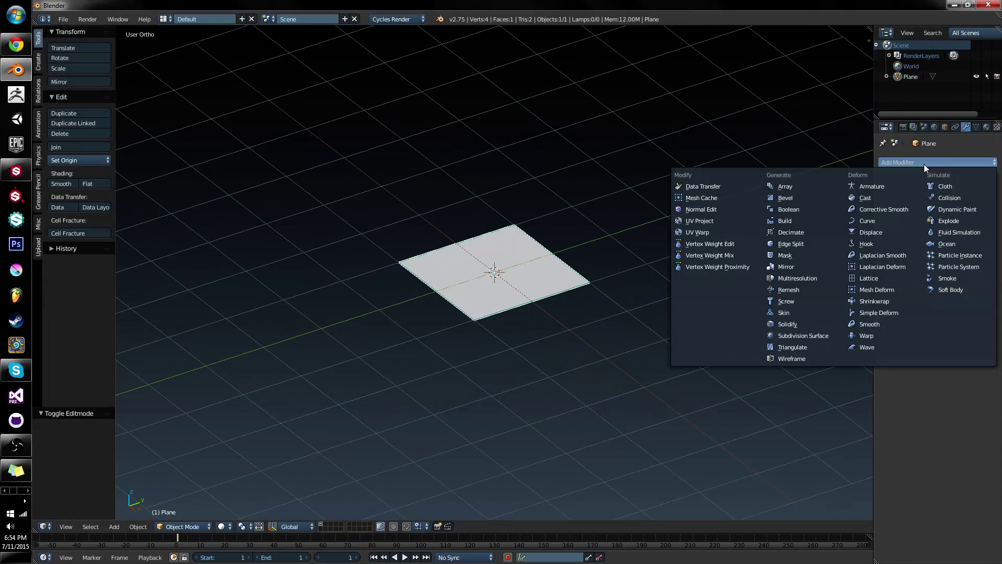
Add an Ocean modifier to the plane and raise its Resolution from 7 to 12
left_click(945, 244)
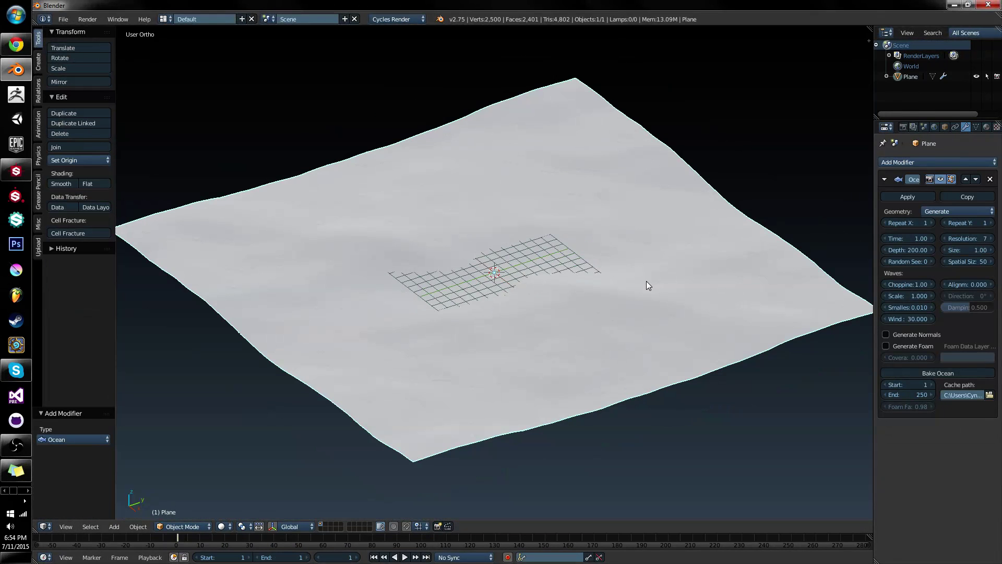
middle_click_drag(646, 283, 665, 276)
key("Left")
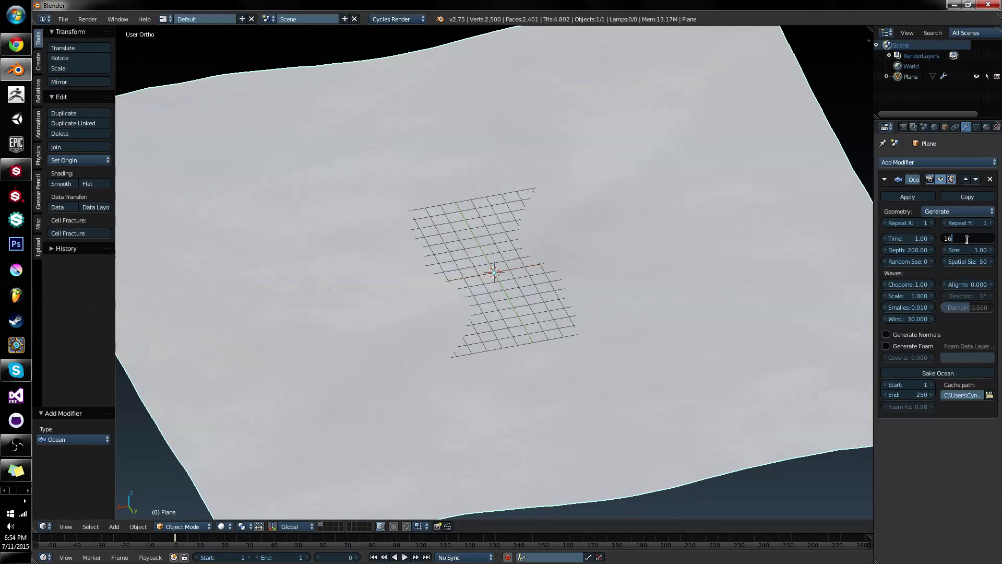
key("Return")
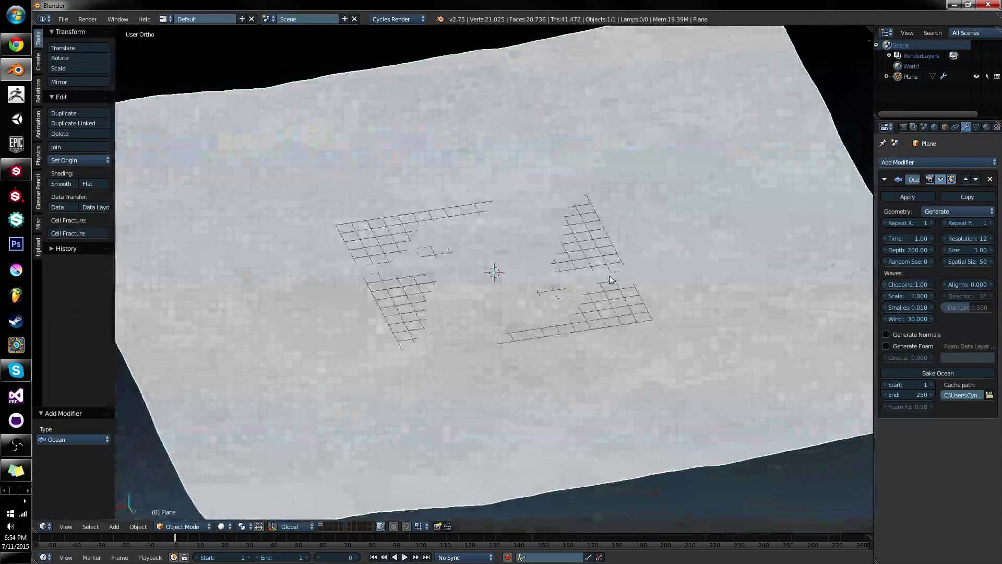
scroll(615, 317, "up", 10)
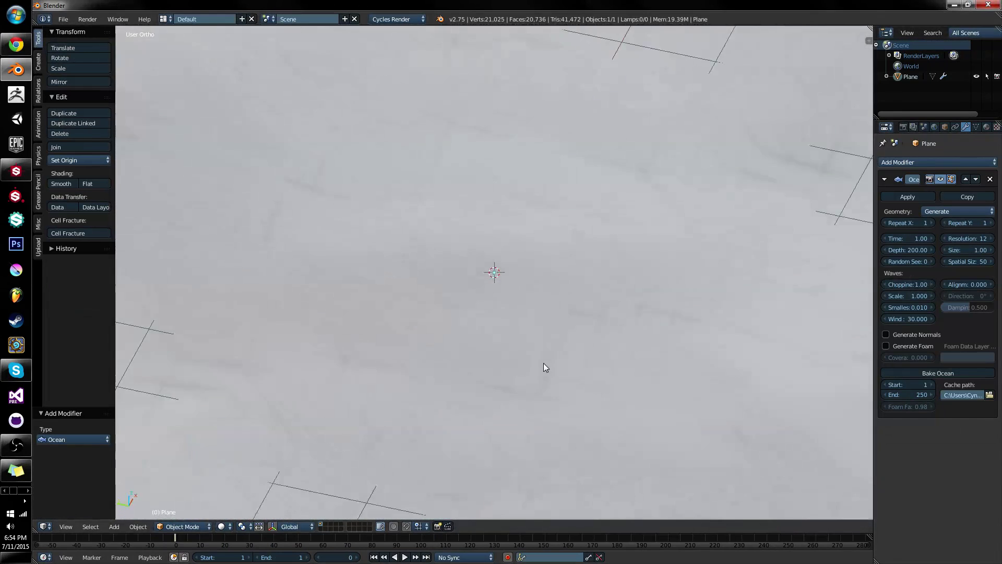
middle_click_drag(544, 367, 467, 375)
Turn off viewport ambient occlusion in the sidebar
key("n")
scroll(799, 449, "down", 6)
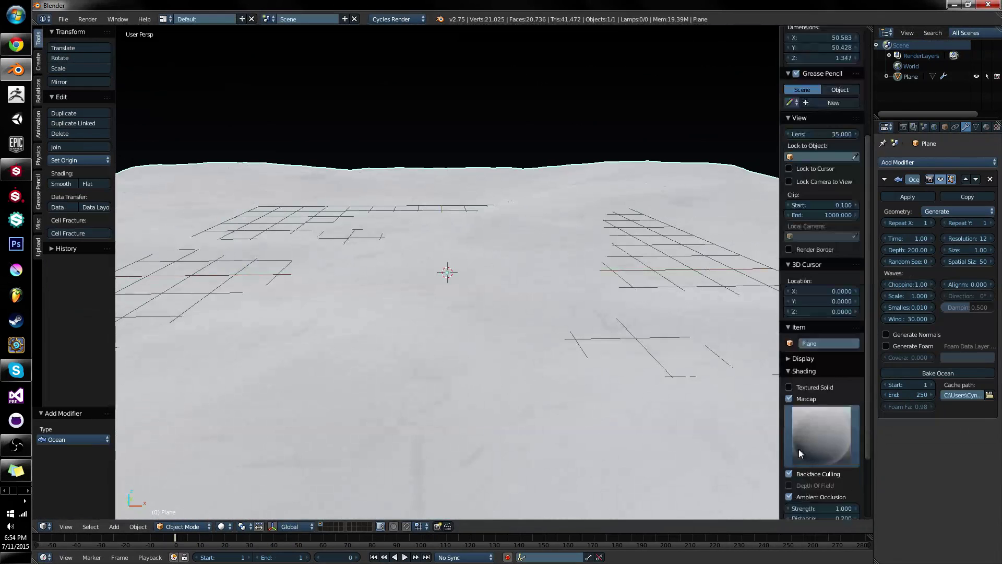
left_click(792, 433)
key("n")
middle_click_drag(577, 334, 746, 348)
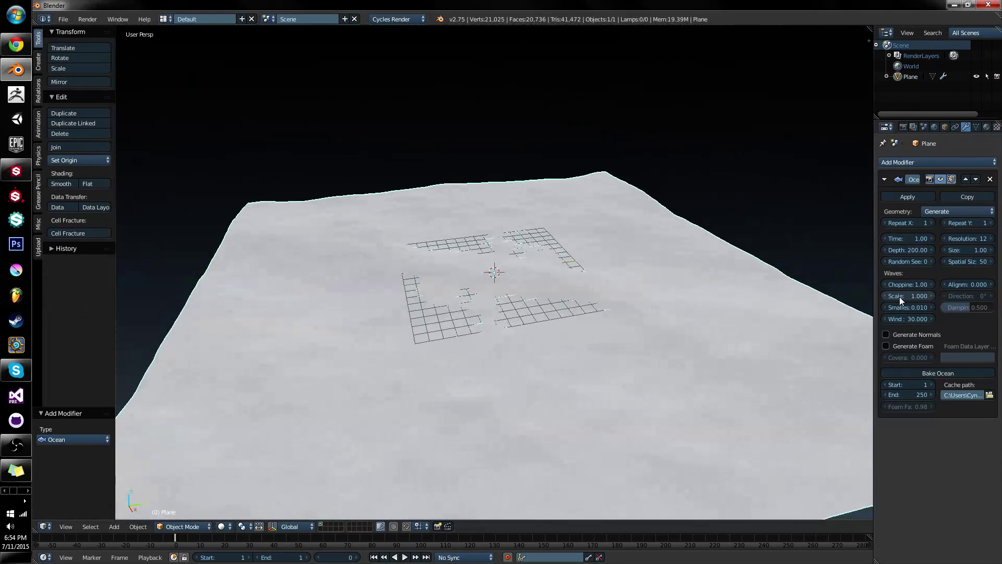
Set the ocean wave Scale to 3.000
mouse_move(900, 297)
left_mouse_down()
mouse_move(1001, 297)
mouse_move(949, 297)
mouse_move(990, 297)
left_mouse_up()
middle_click_drag(517, 397, 590, 291)
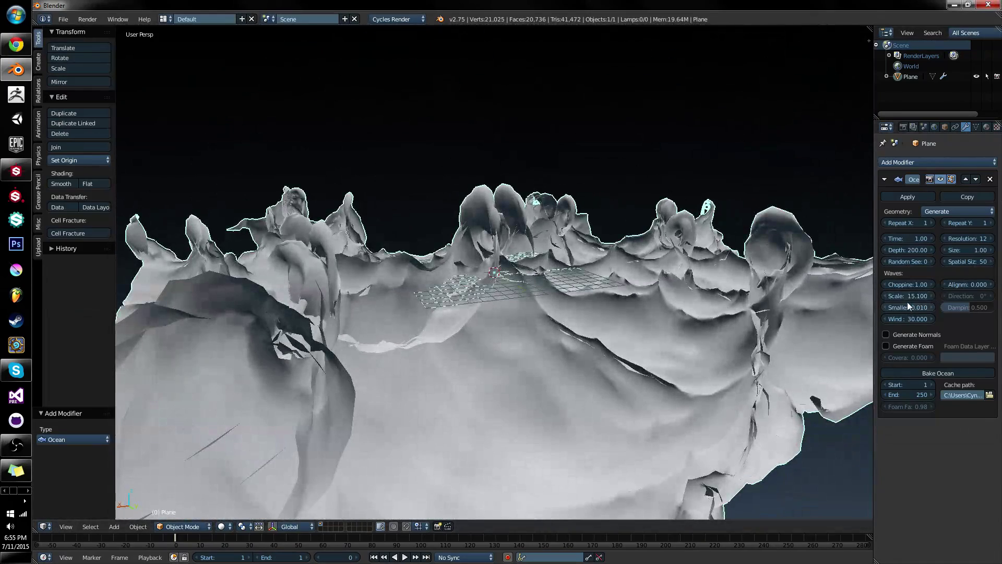
type("3")
key("Return")
mouse_move(682, 282)
middle_mouse_down()
mouse_move(650, 332)
mouse_move(587, 382)
mouse_move(533, 319)
mouse_move(555, 322)
middle_mouse_up()
Switch the viewport shading to the blue matcap
key("n")
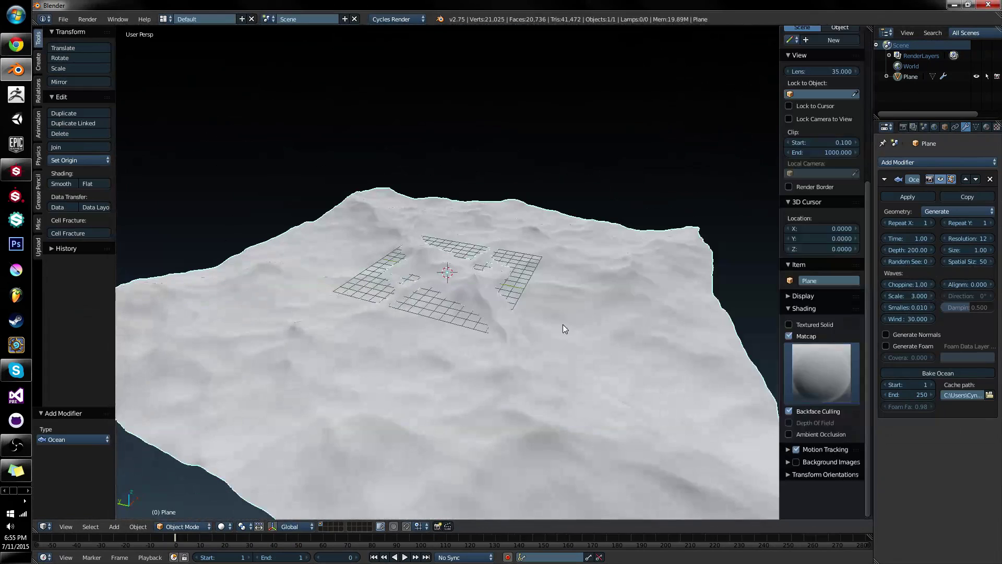
left_click(840, 374)
left_click(774, 217)
key("n")
middle_click_drag(661, 267, 478, 298)
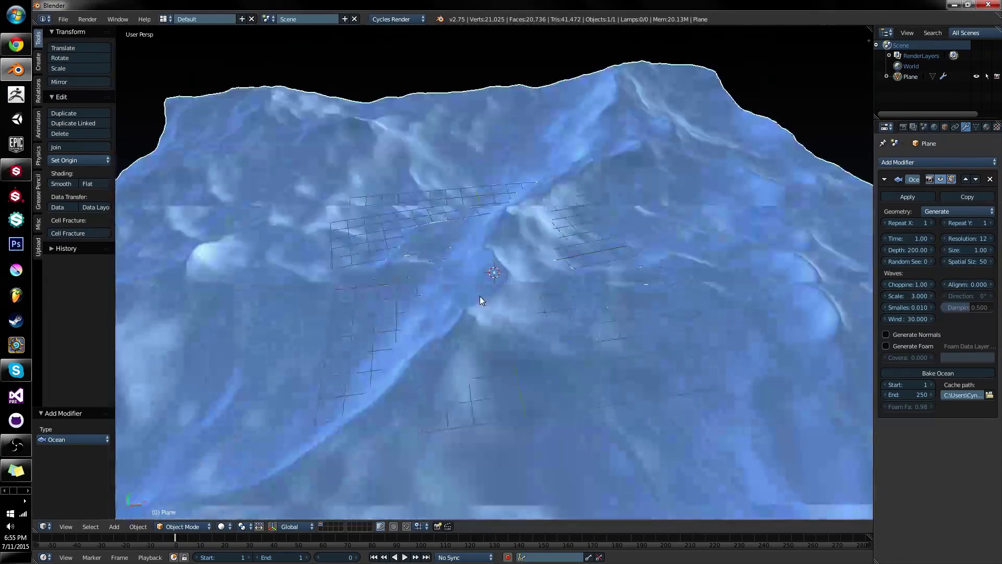
Raise the ocean Time to 8.55 and inspect a tall wave crest up close
scroll(523, 298, "down", 5)
middle_click_drag(540, 298, 647, 306)
scroll(560, 271, "up", 5)
scroll(624, 313, "down", 5)
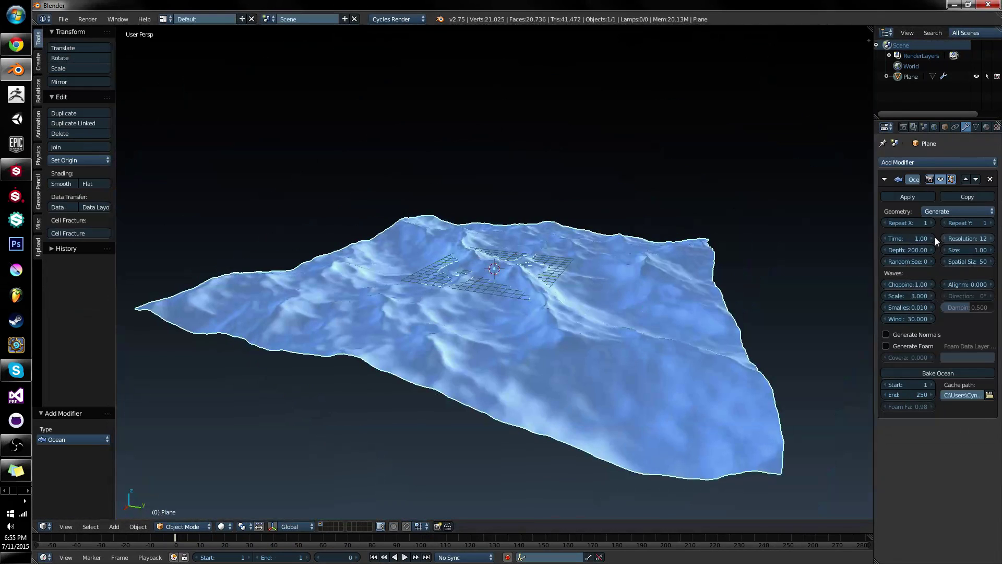
mouse_move(908, 238)
left_mouse_down()
mouse_move(1001, 238)
mouse_move(913, 243)
left_mouse_up()
middle_click_drag(697, 263, 664, 323)
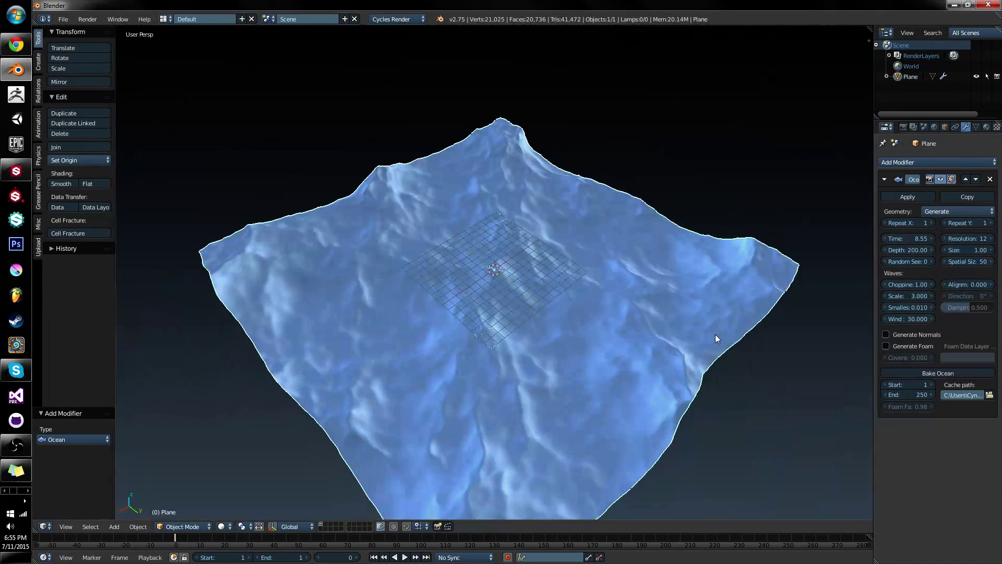
middle_click_drag(715, 334, 514, 288)
middle_click_drag(656, 389, 534, 371)
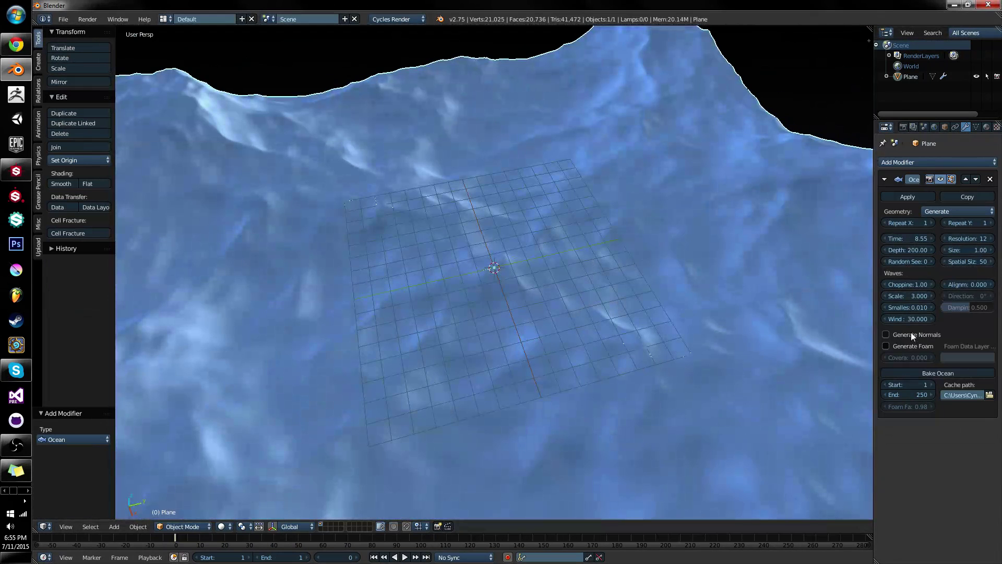
Turn off Generate Normals on the ocean and inspect it from several angles
left_click(886, 335)
middle_click_drag(678, 350, 720, 310)
scroll(590, 322, "down", 2)
scroll(720, 310, "up", 3)
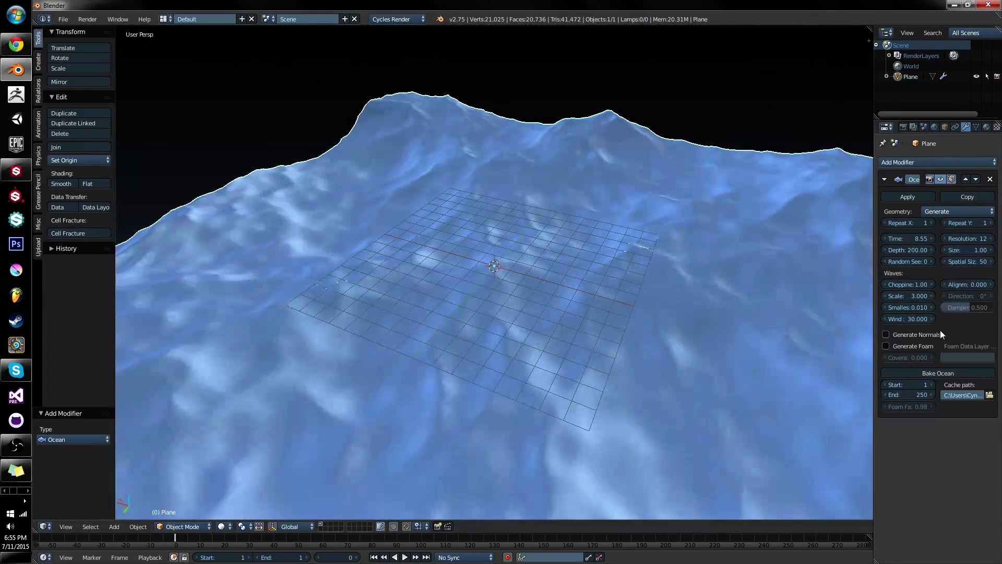
mouse_move(658, 308)
middle_mouse_down()
mouse_move(635, 350)
mouse_move(646, 300)
middle_mouse_up()
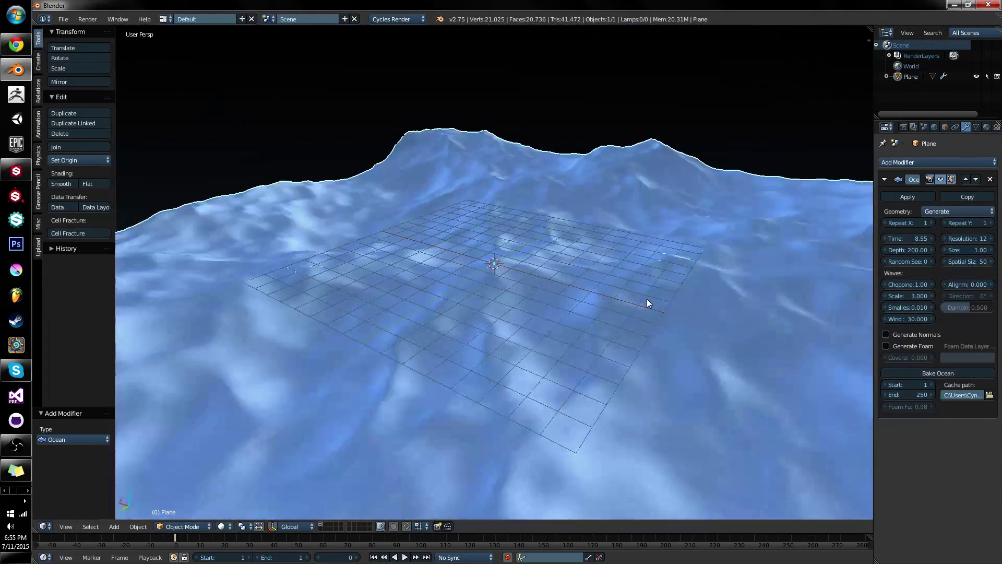
scroll(647, 299, "up", 3)
scroll(726, 402, "down", 4)
middle_click_drag(723, 387, 566, 358)
scroll(617, 354, "up", 2)
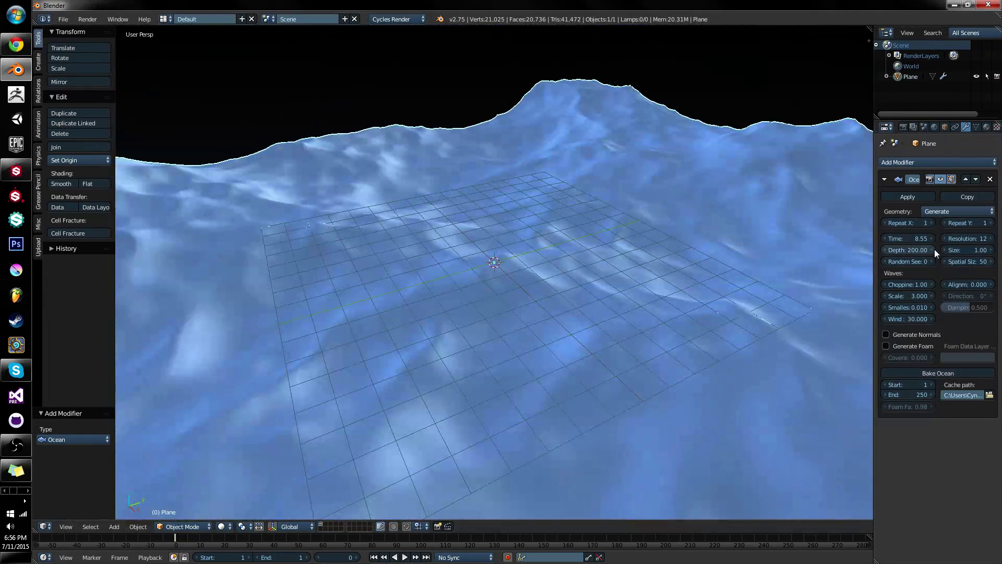
left_click(914, 239)
Try ocean Time values of 0 and 1.33 to watch the waves reshape
key("Return")
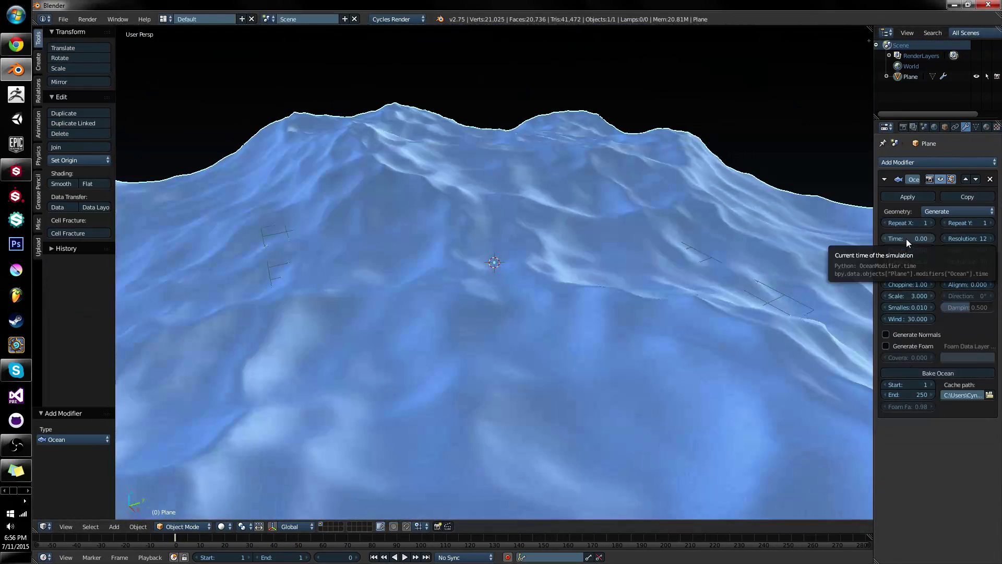
mouse_move(906, 240)
left_mouse_down()
mouse_move(1000, 238)
mouse_move(915, 239)
mouse_move(933, 239)
mouse_move(921, 235)
left_mouse_up()
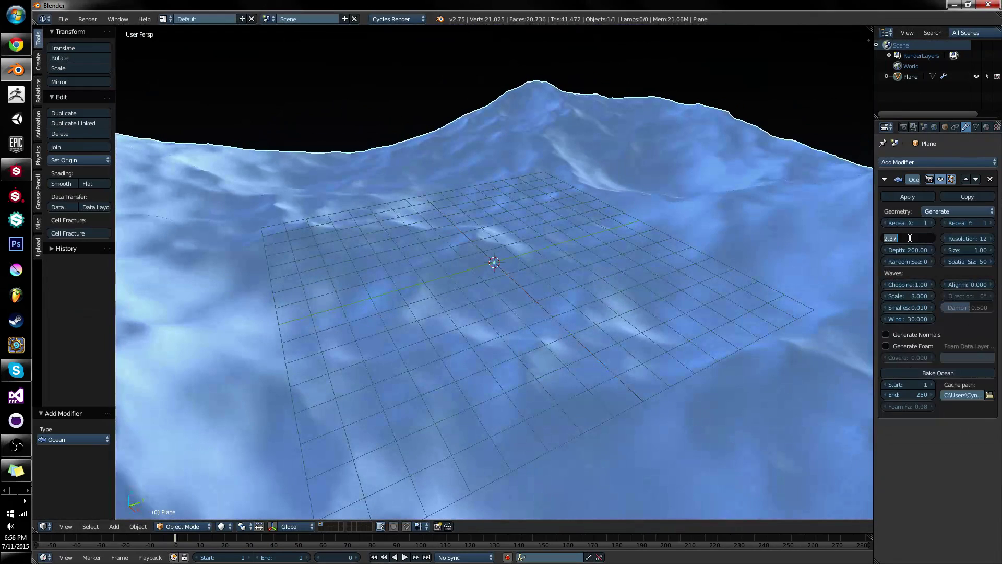
type("1.33")
key("Return")
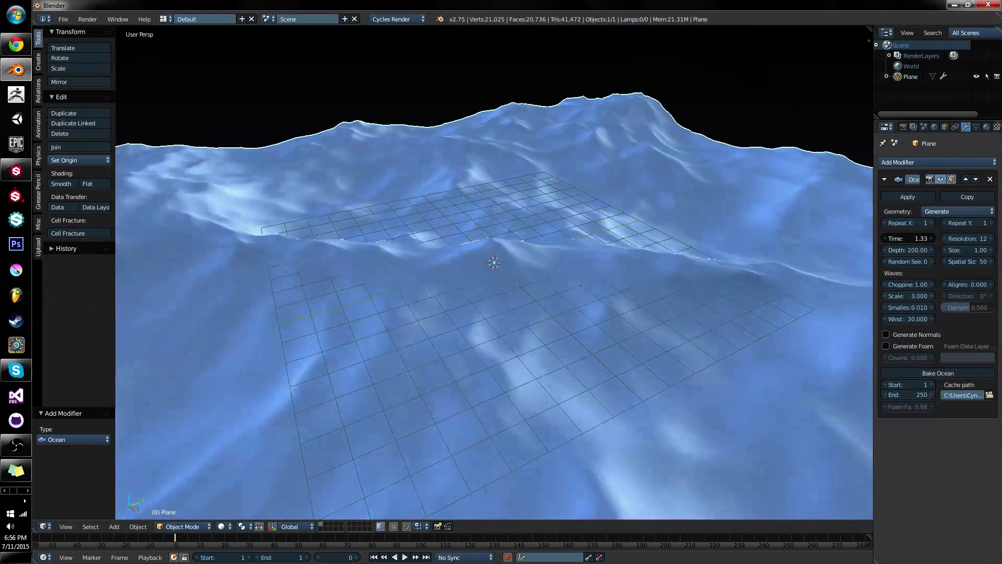
left_click_drag(908, 238, 967, 240)
scroll(715, 250, "up", 5)
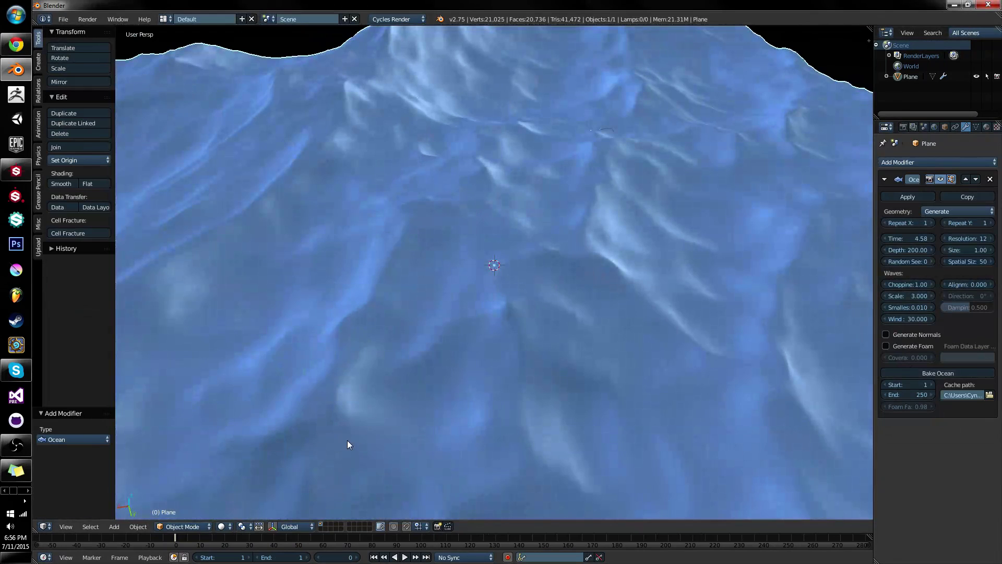
At frame 1, keyframe the ocean Time with a value of 0.00
key("Right")
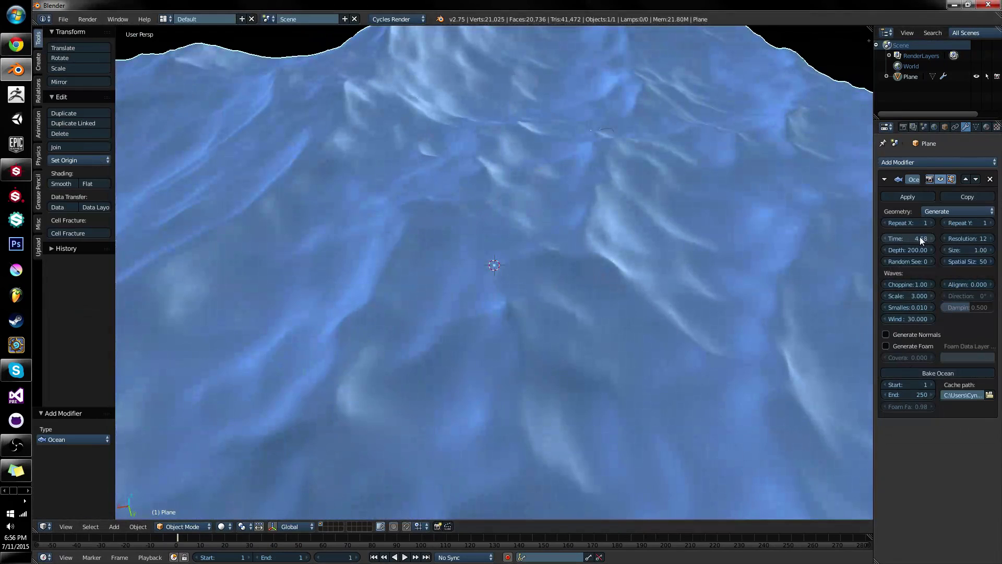
key("i")
left_click(917, 236)
type("0")
key("Return")
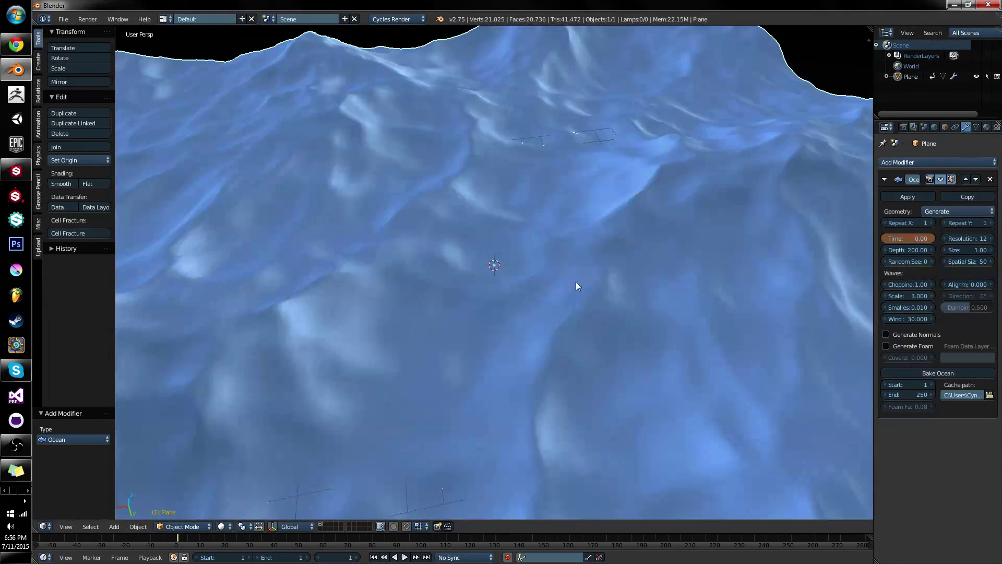
Move through the timeline and set the current frame to 48
scroll(380, 463, "down", 5)
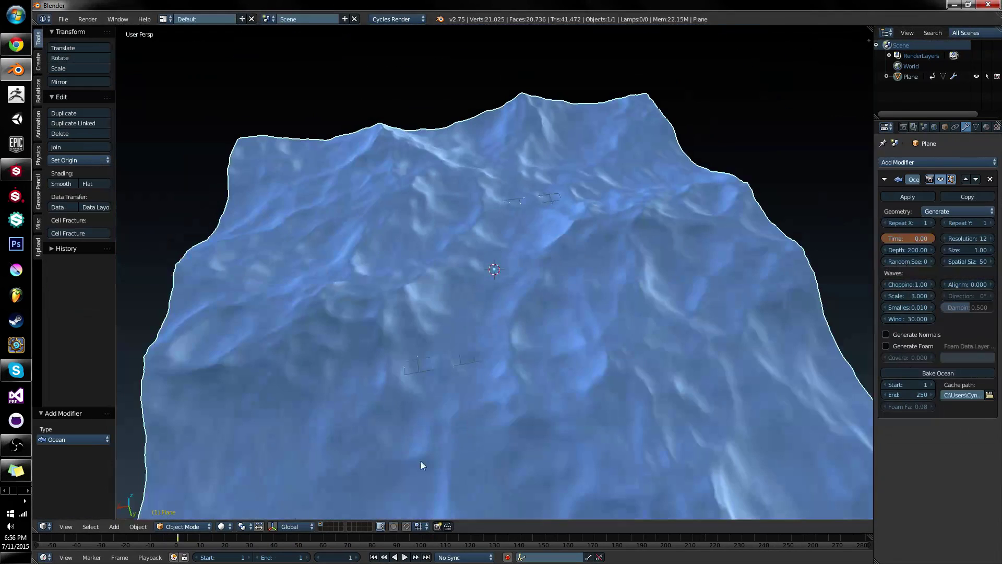
left_click(242, 540)
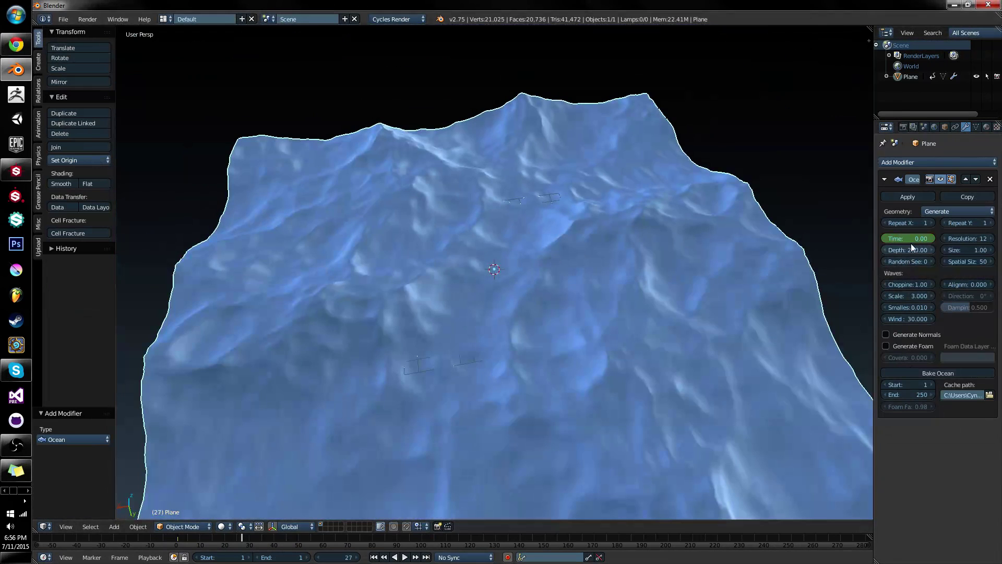
scroll(711, 297, "up", 4)
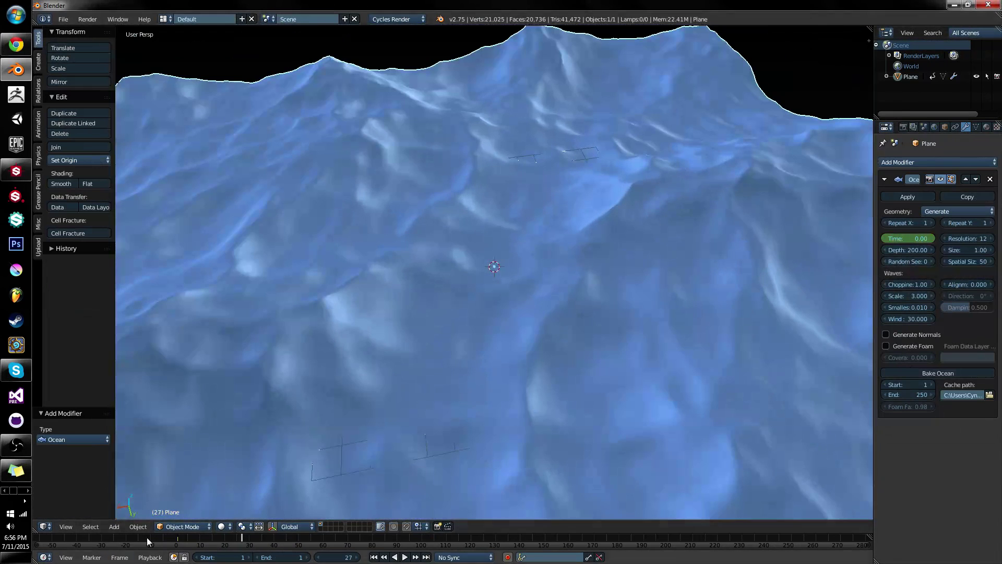
left_click_drag(192, 536, 223, 537)
key("Left")
left_click(337, 554)
type("48")
key("Return")
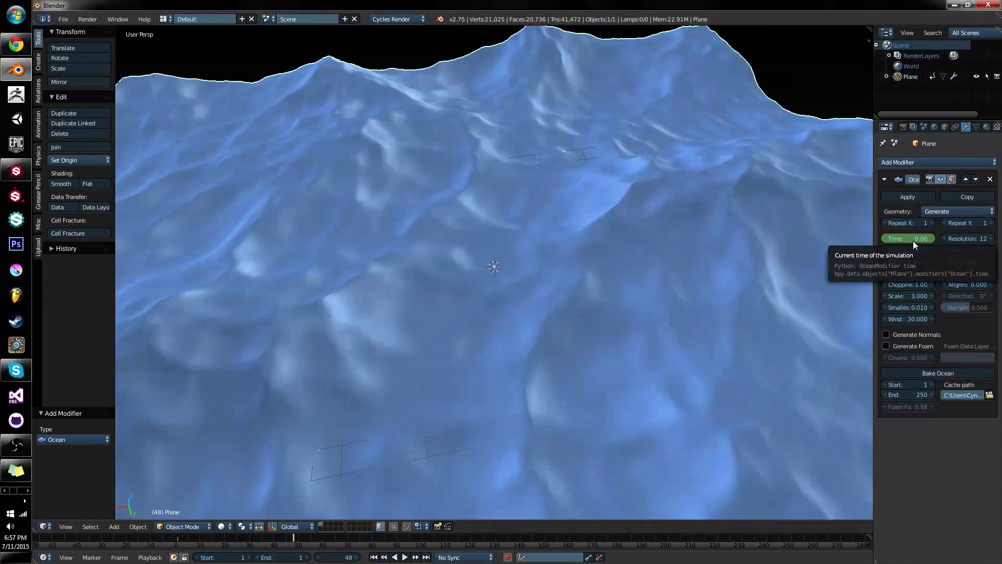
Set the ocean Time to 2.00 at frame 48, then scrub back to the start
left_click_drag(914, 241, 961, 241)
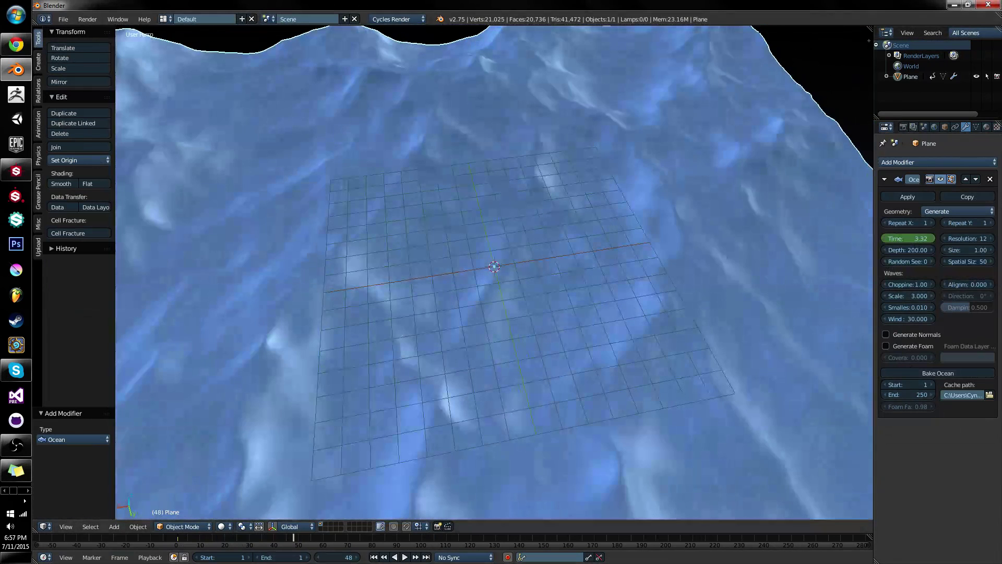
left_click(291, 536)
left_click(290, 539)
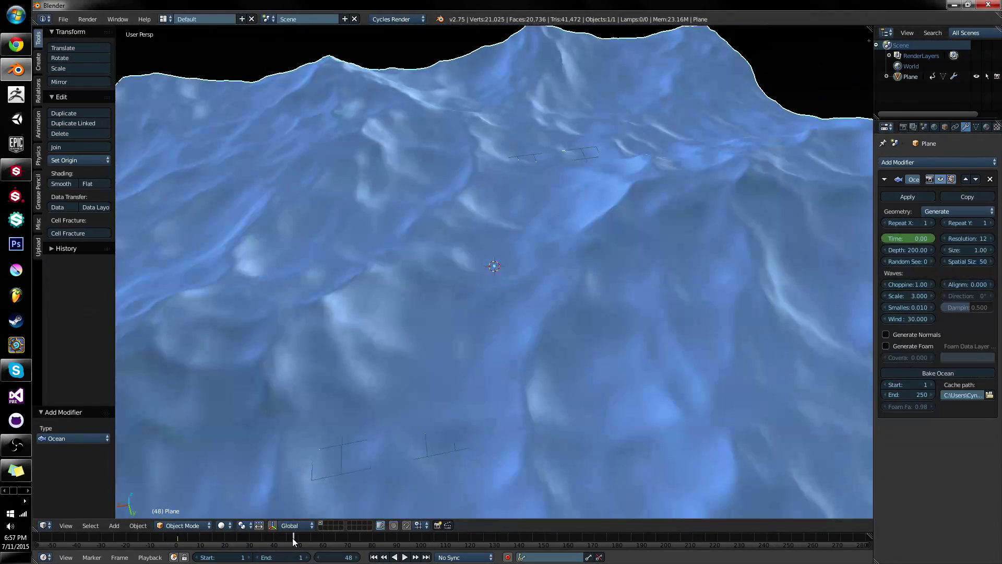
left_click_drag(291, 543, 294, 542)
left_click(918, 237)
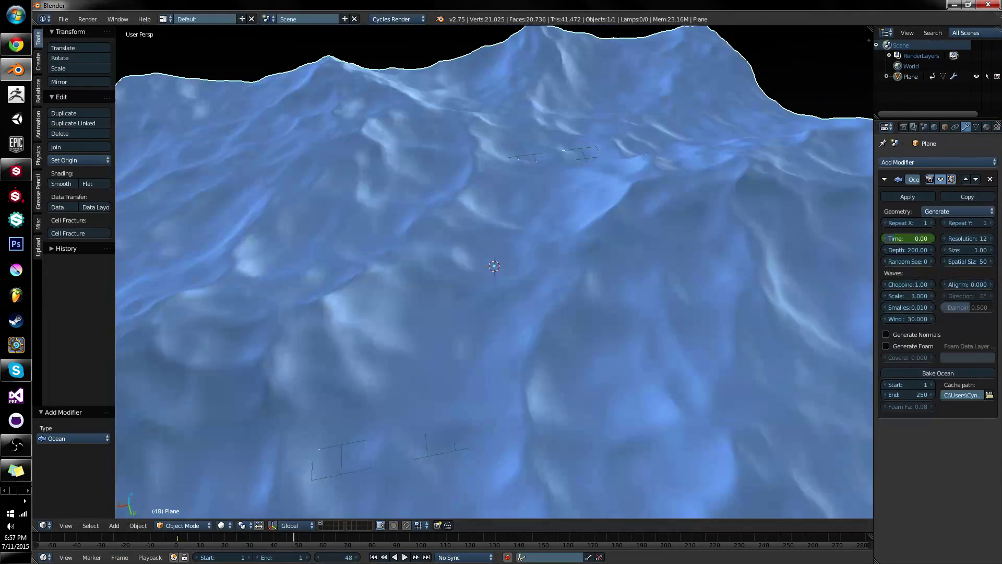
type("2")
key("Return")
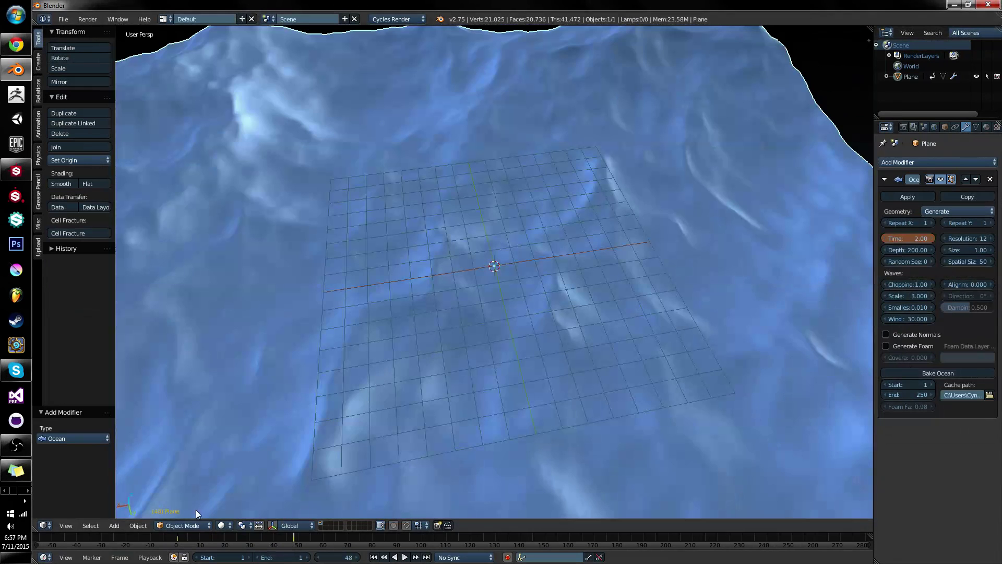
left_click_drag(293, 542, 178, 543)
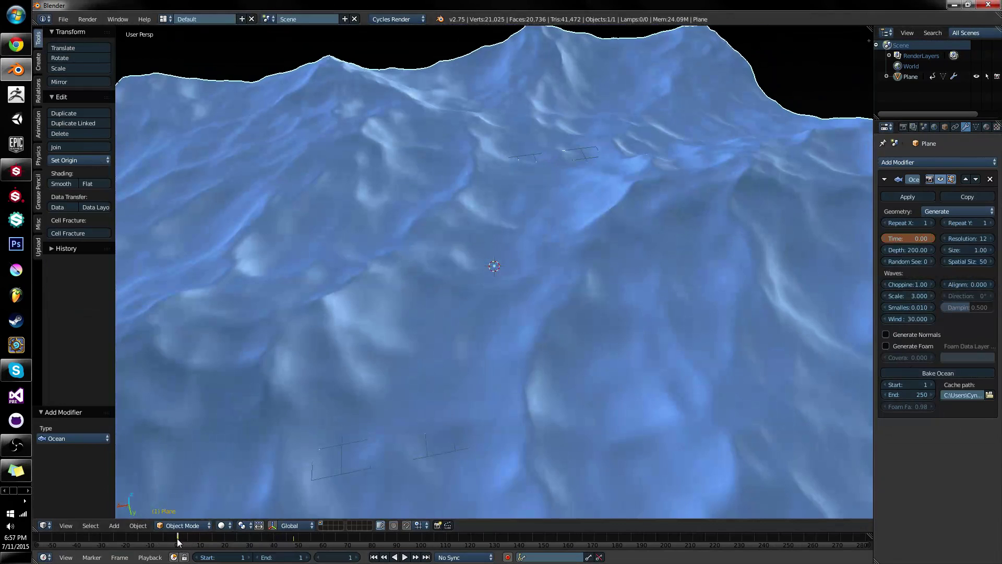
Set the scene end frame to 48 and play the ocean animation over frames 1–48
key("alt+a")
scroll(514, 308, "down", 3)
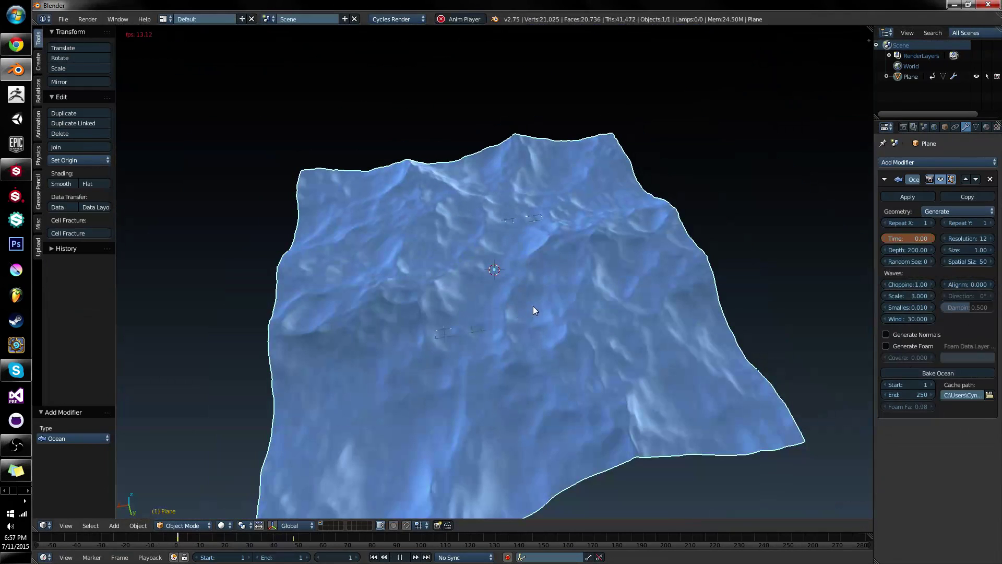
key("alt+a")
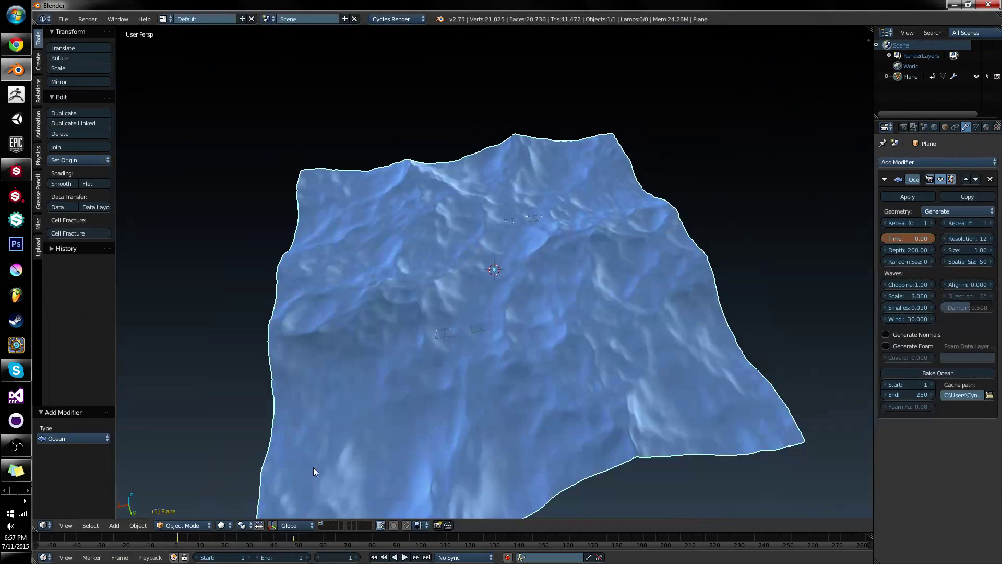
left_click(284, 557)
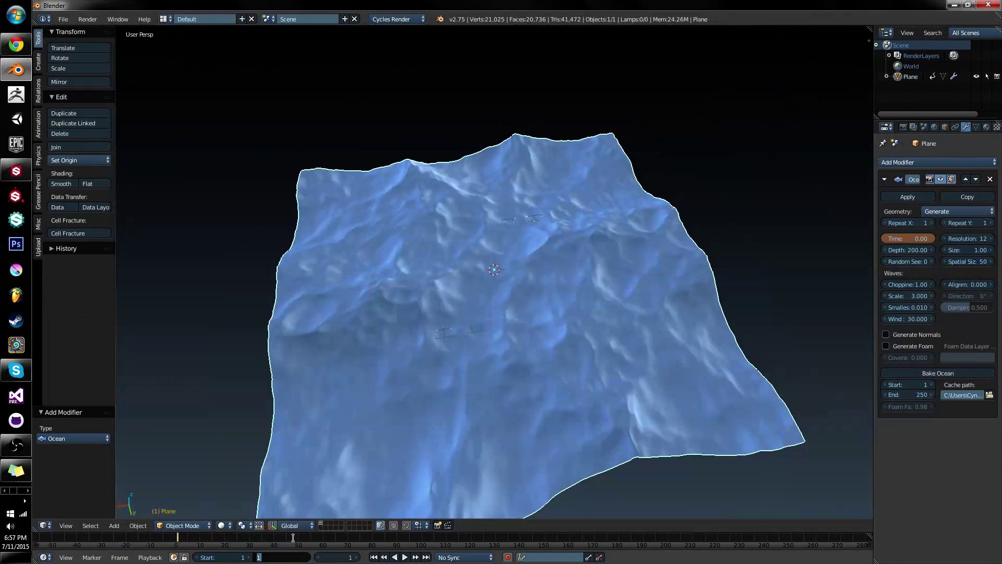
type("48")
key("Return")
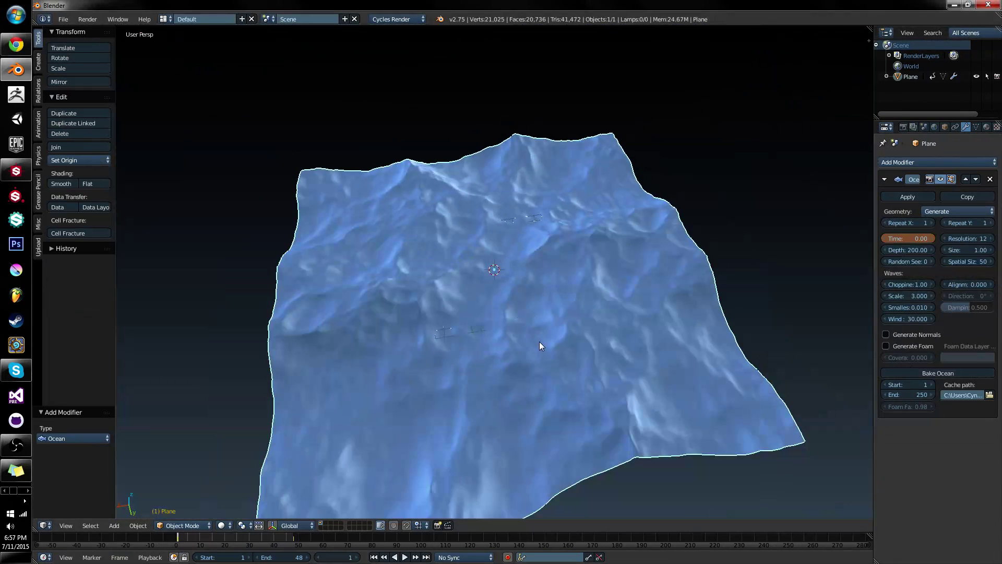
key("alt+a")
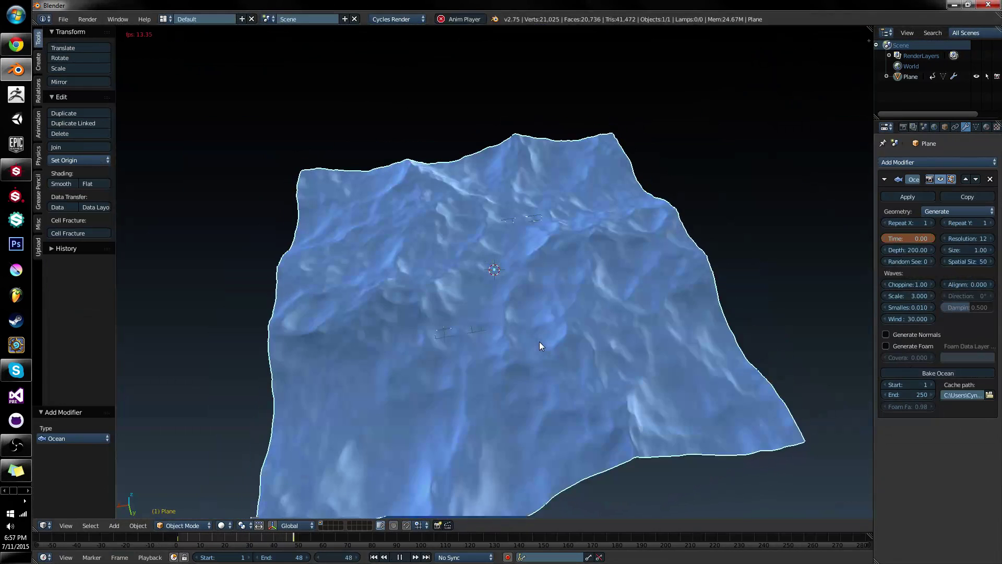
scroll(618, 335, "up", 4)
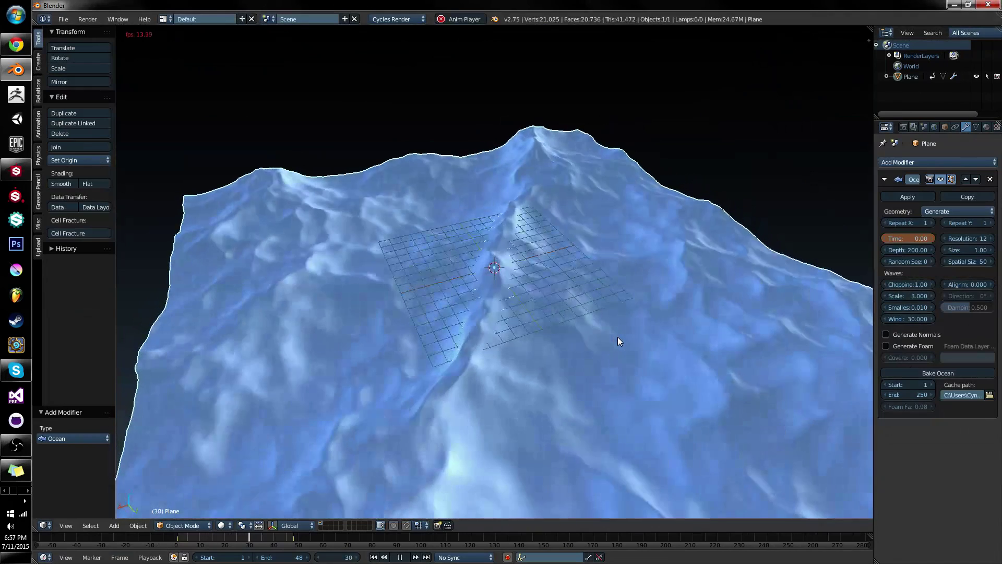
key("Escape")
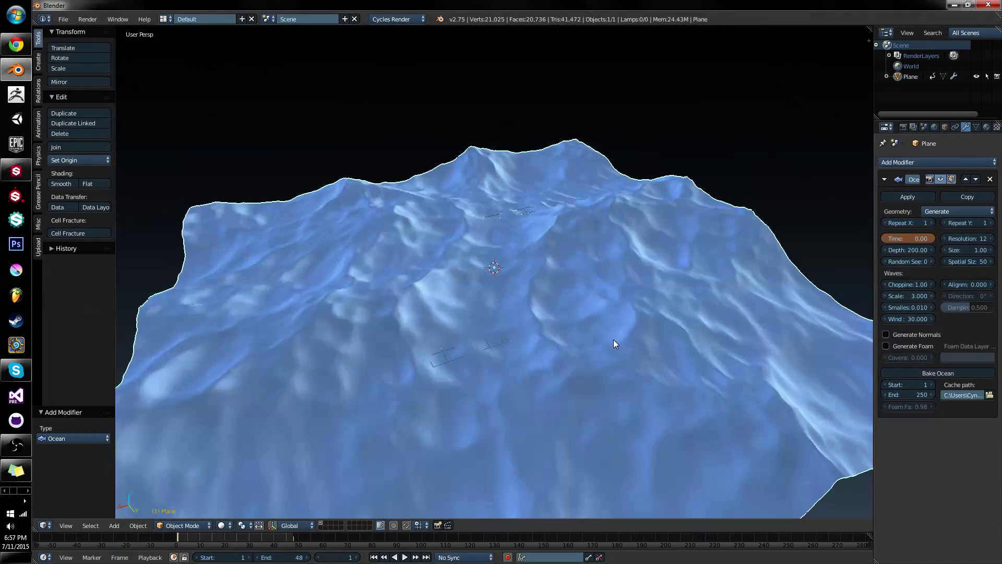
middle_click_drag(614, 343, 519, 360)
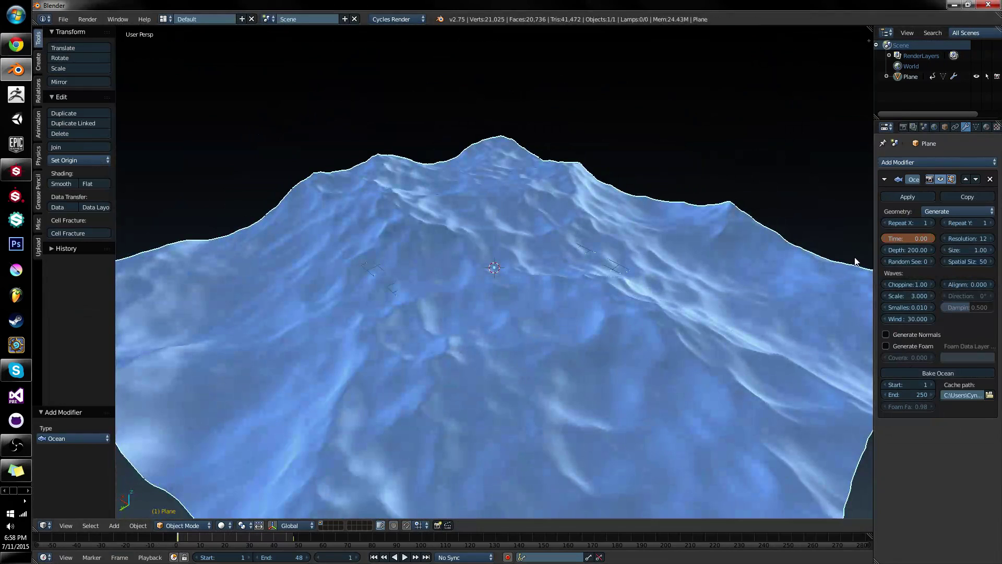
middle_click_drag(700, 230, 659, 272)
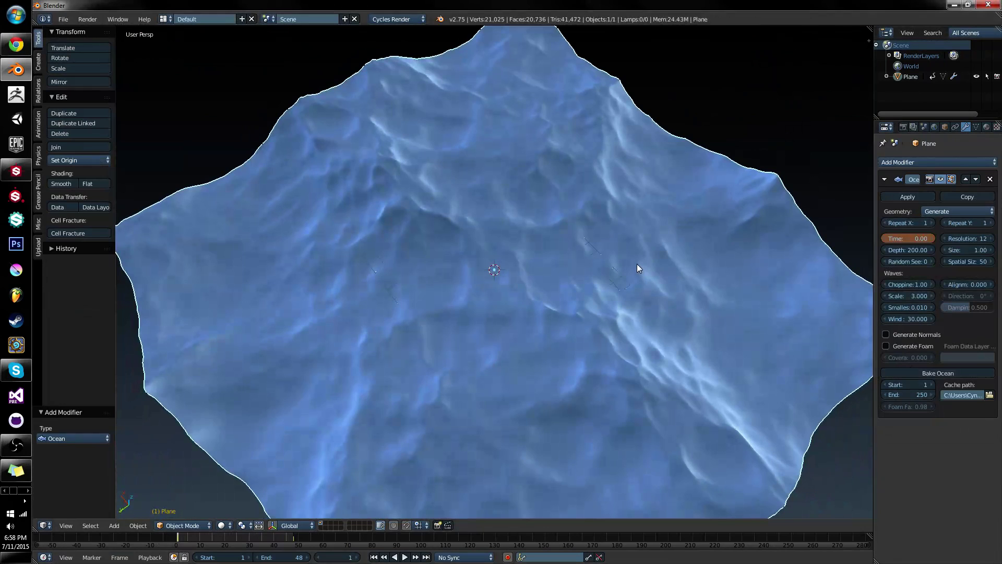
Try the Animation, 3D View Full and Default screen layouts
left_click(168, 19)
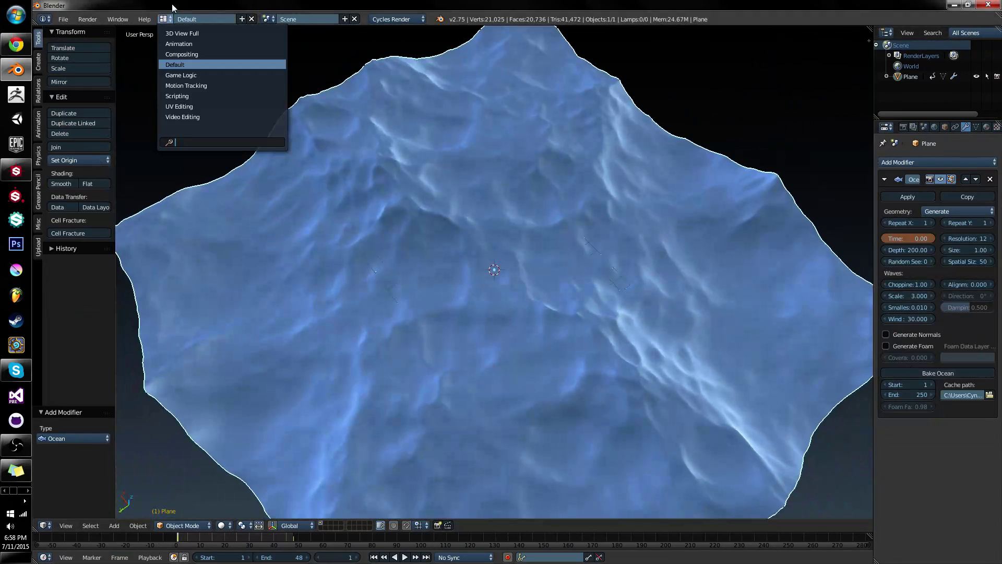
left_click(166, 19)
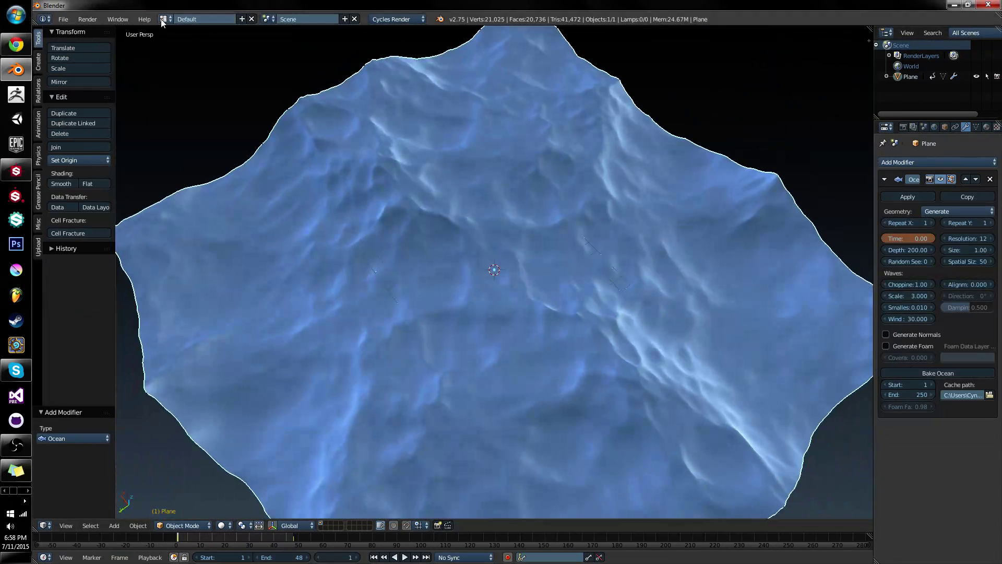
left_click(164, 20)
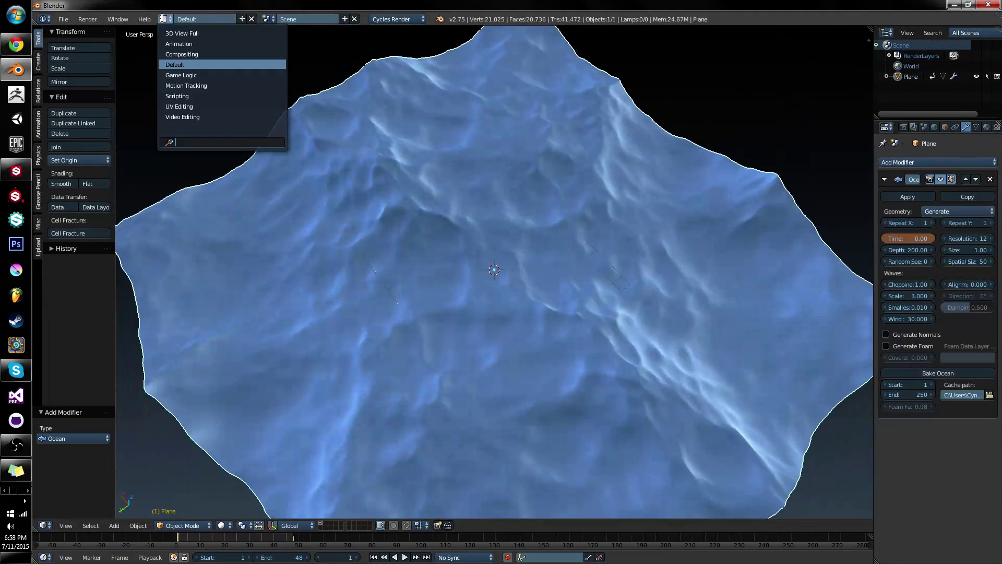
left_click(195, 42)
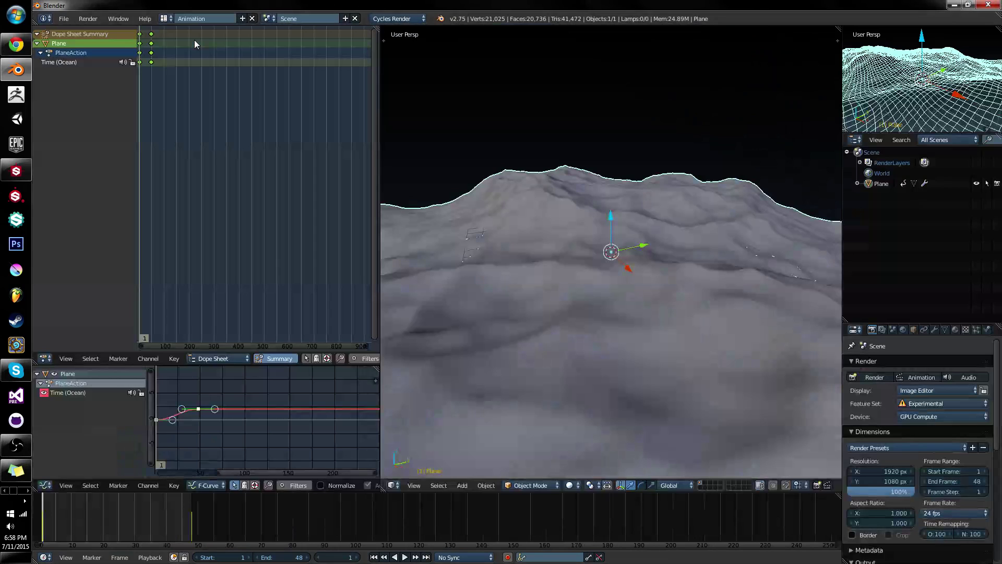
left_click(165, 19)
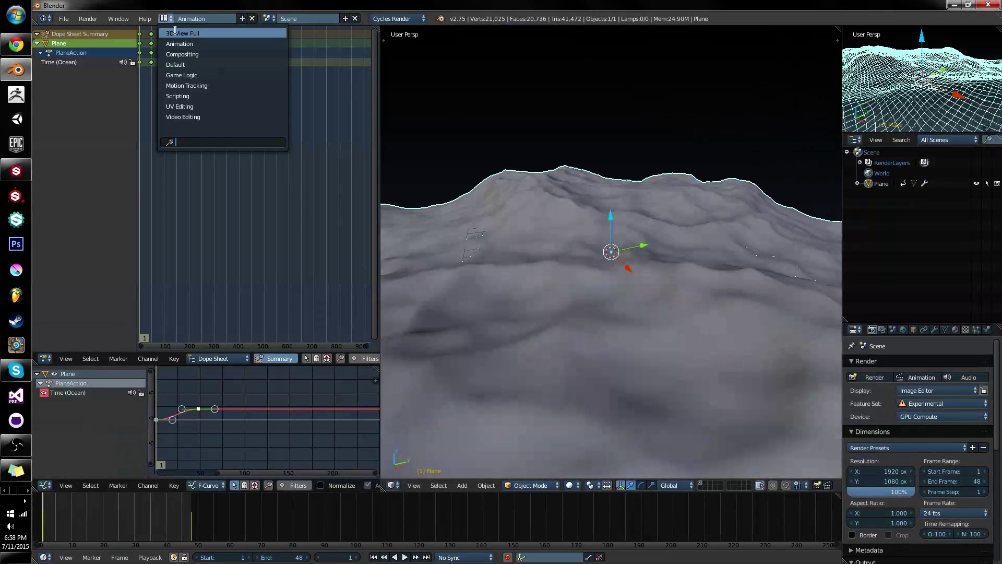
left_click(178, 32)
left_click(165, 19)
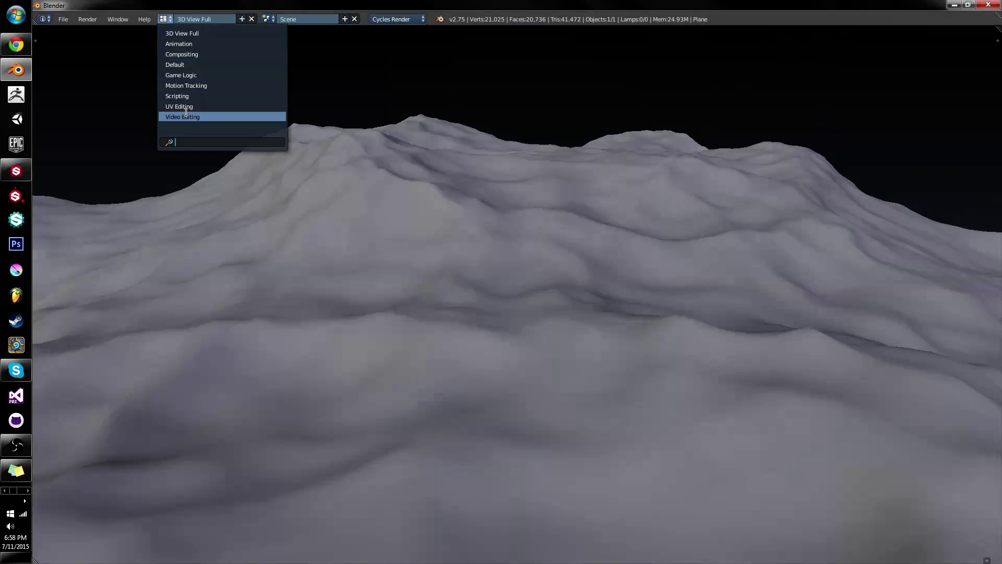
left_click(204, 65)
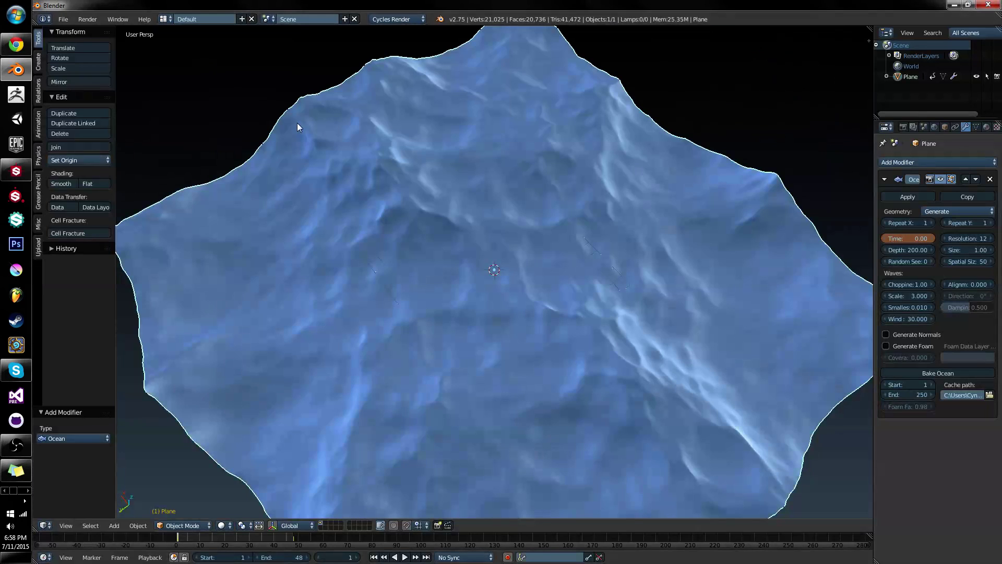
Cycle through the screen layouts with Ctrl+Left/Right
left_click(165, 19)
key("ctrl+Left")
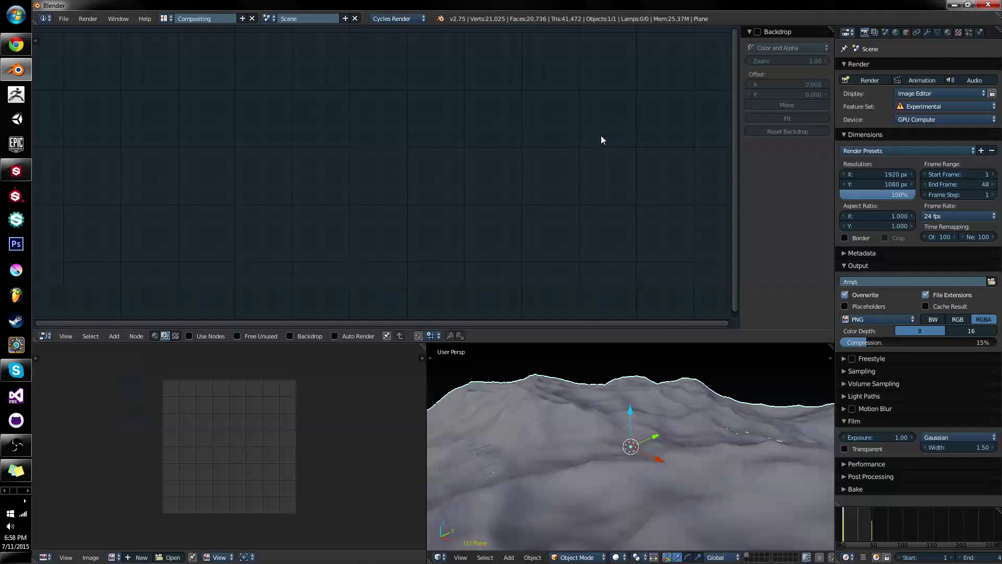
key("ctrl+Right")
key("ctrl+Left")
key("ctrl+Left")
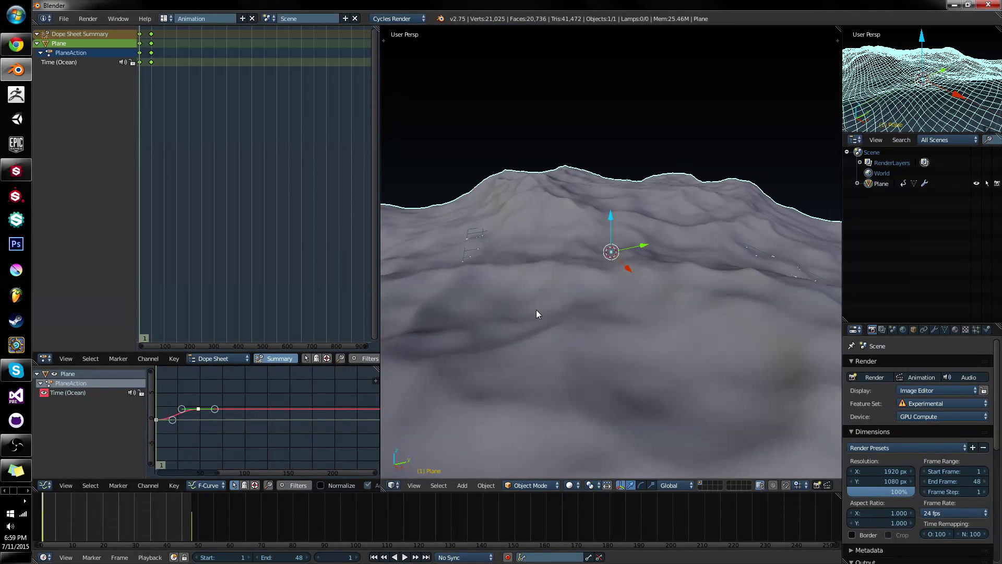
Select the frame 1 and 48 keys and the Time (Ocean) curve in the Graph Editor
mouse_move(536, 309)
middle_mouse_down()
mouse_move(612, 316)
mouse_move(580, 332)
mouse_move(586, 319)
mouse_move(544, 304)
middle_mouse_up()
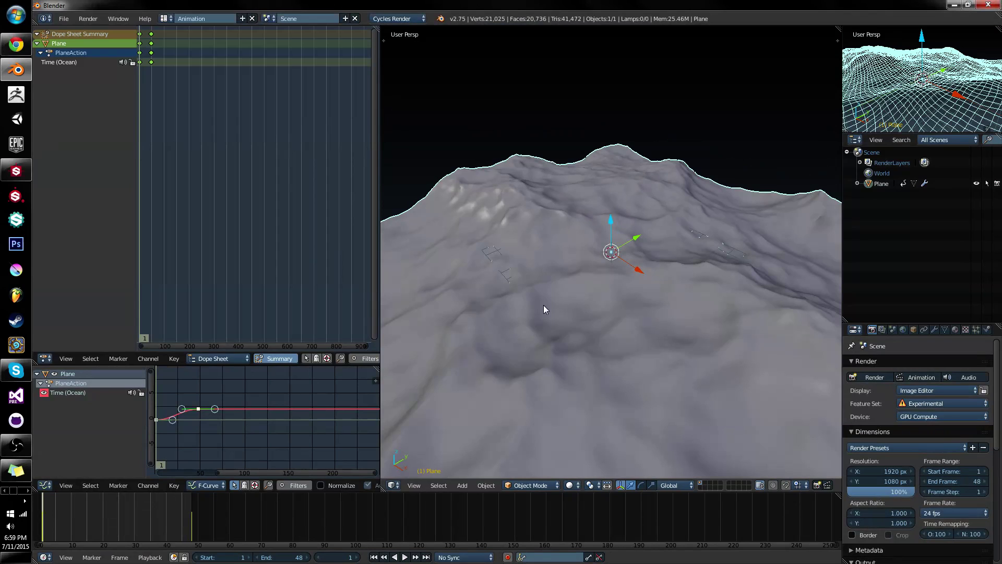
scroll(273, 183, "up", 3)
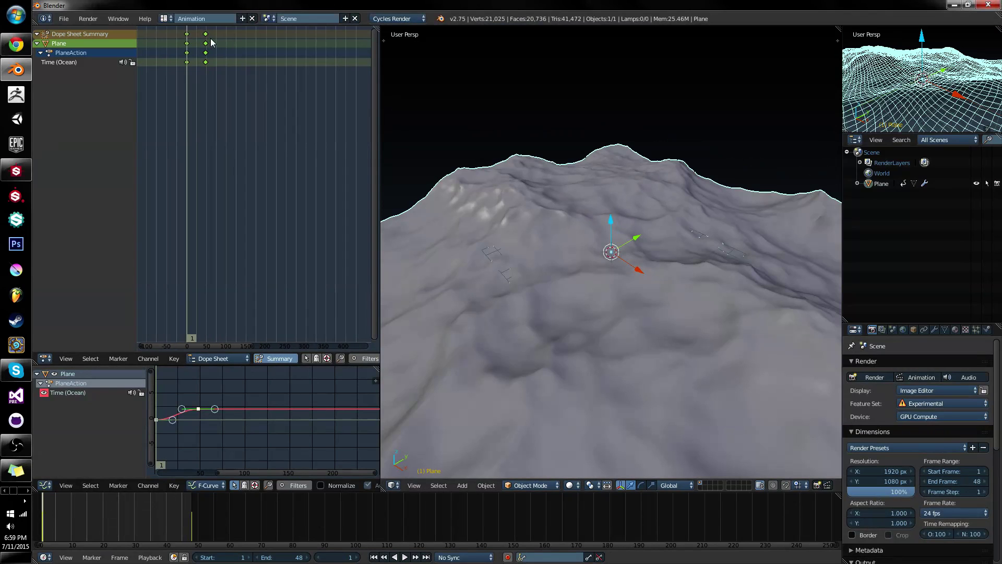
scroll(211, 43, "up", 4)
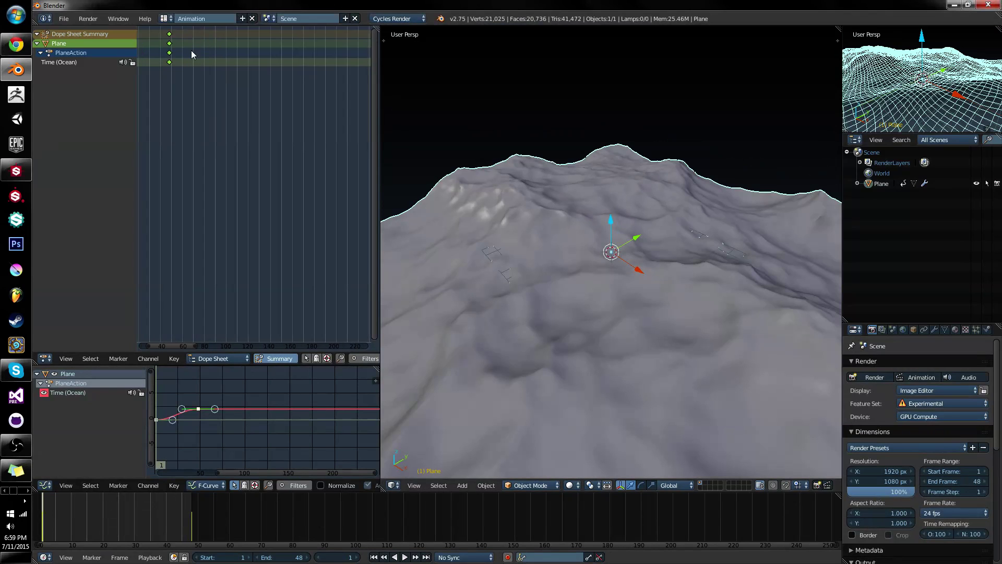
middle_click_drag(191, 50, 294, 30)
left_click(294, 31)
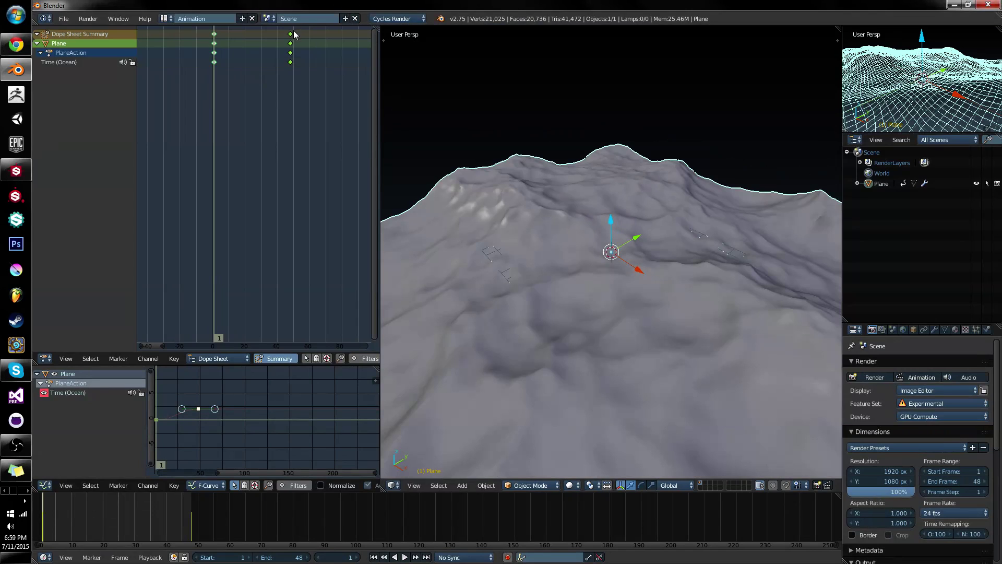
left_click(218, 33)
middle_click_drag(189, 429, 276, 421, "ctrl")
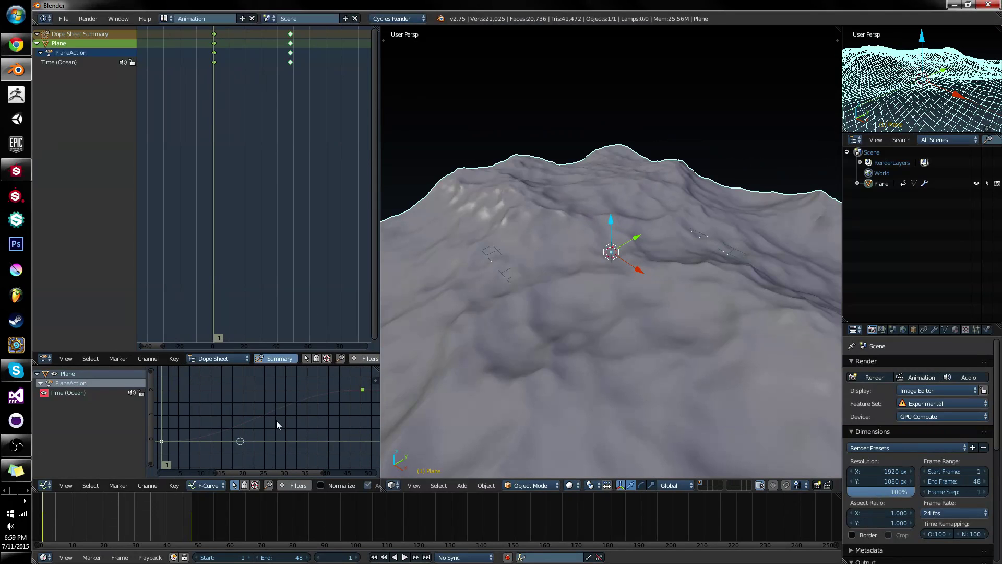
left_click(285, 411)
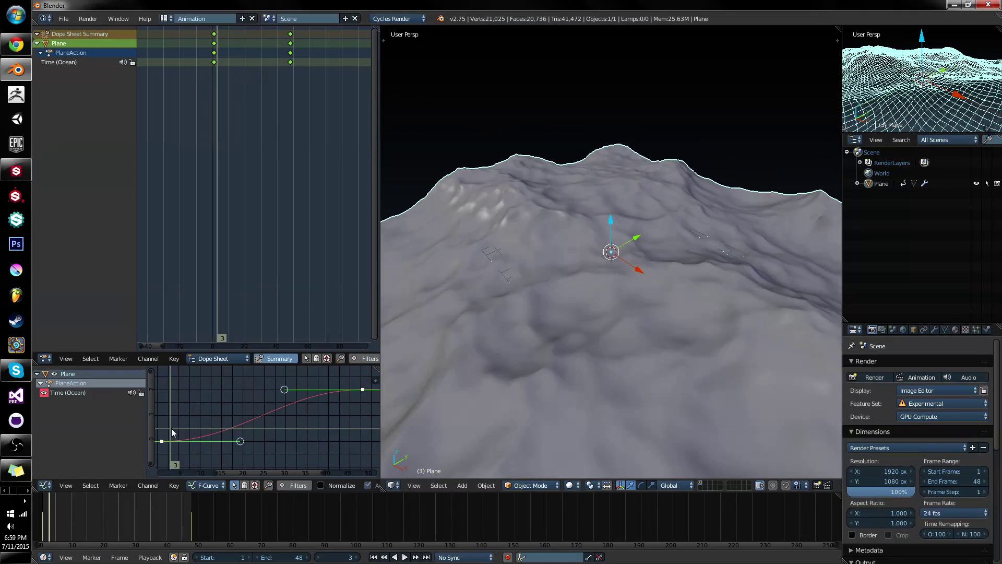
left_click_drag(175, 432, 345, 386)
left_click_drag(160, 441, 355, 387)
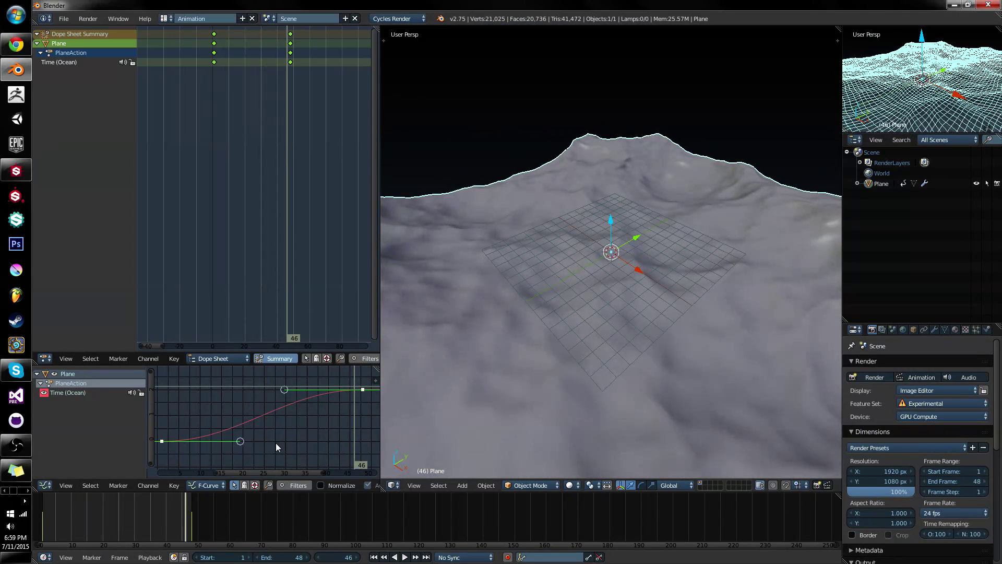
Adjust a keyframe handle, then set both Time keyframes to Linear interpolation
right_click(287, 389)
key("g")
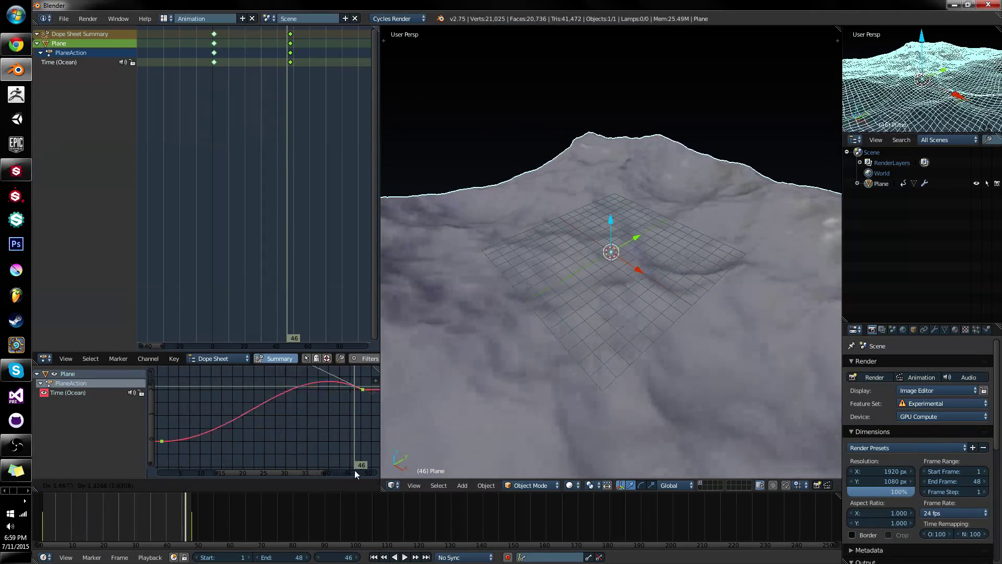
left_click(319, 398)
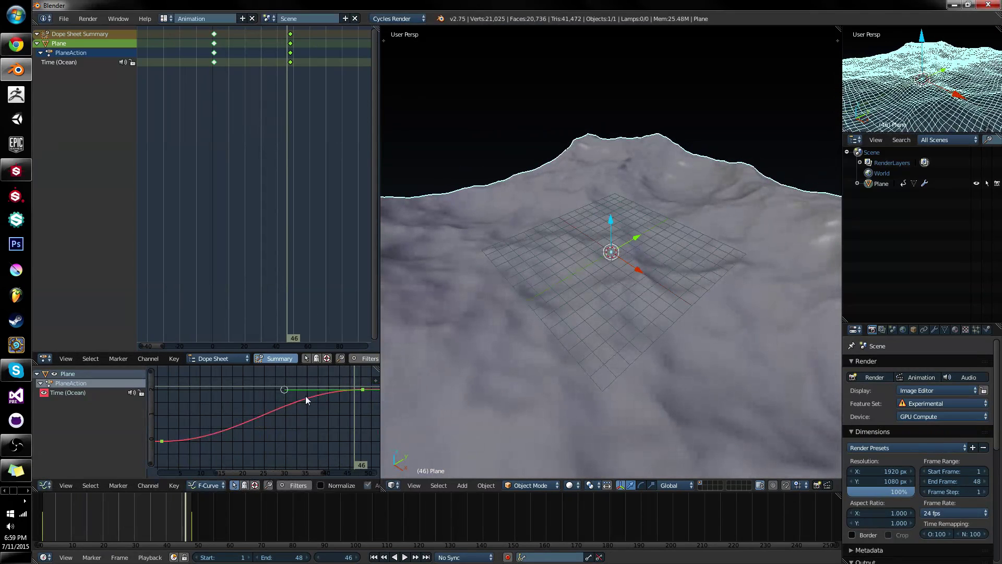
key("a")
key("a")
key("t")
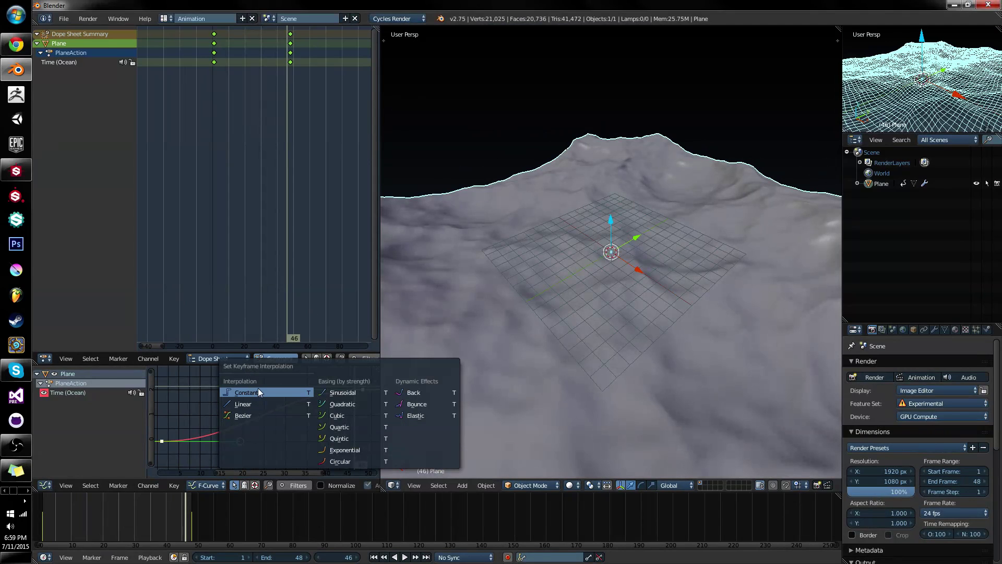
left_click(174, 485)
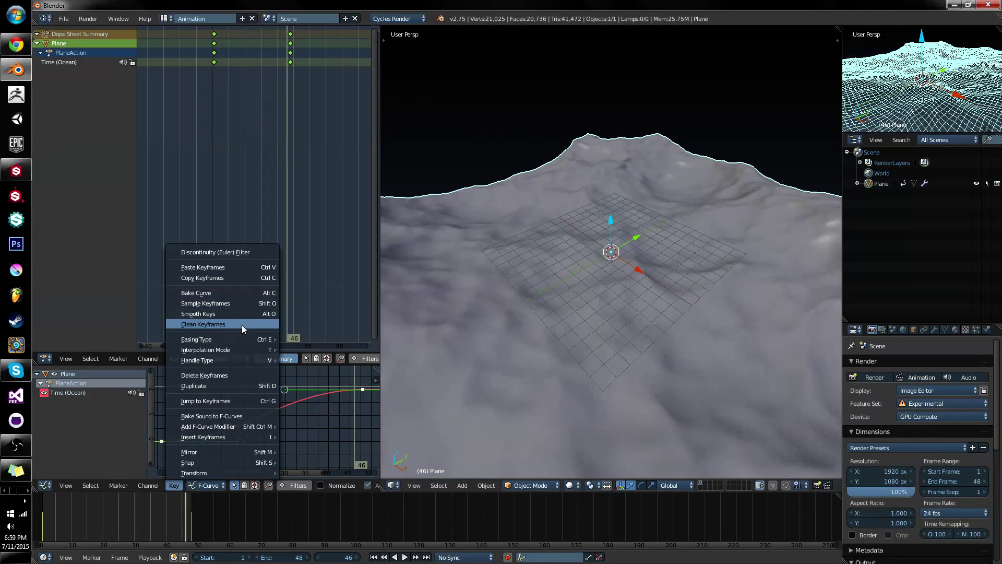
mouse_move(244, 352)
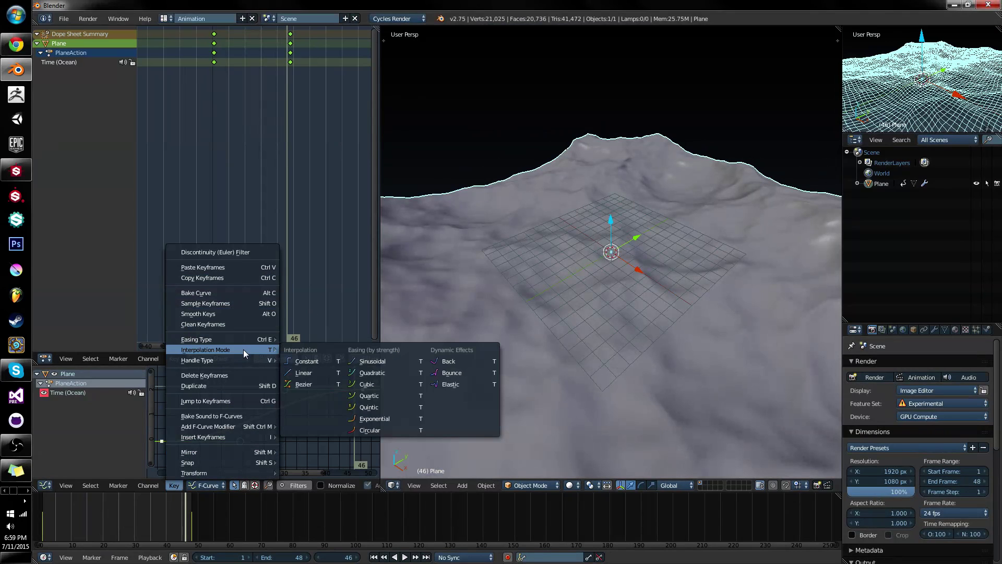
left_click(302, 373)
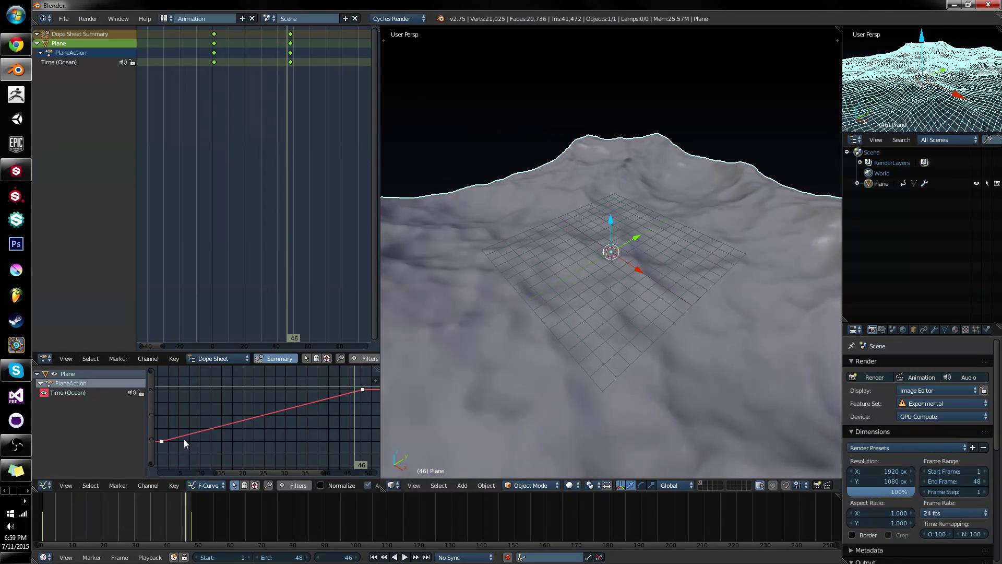
Return to frame 1, dismiss the colour-scheme notice, and display the Ocean modifier settings
key("shift+Left")
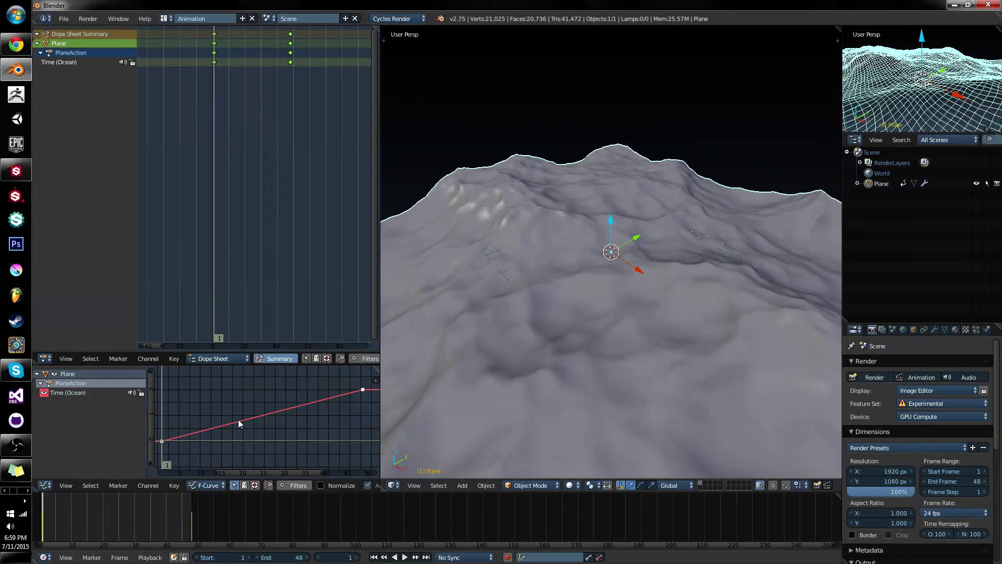
left_click(328, 390)
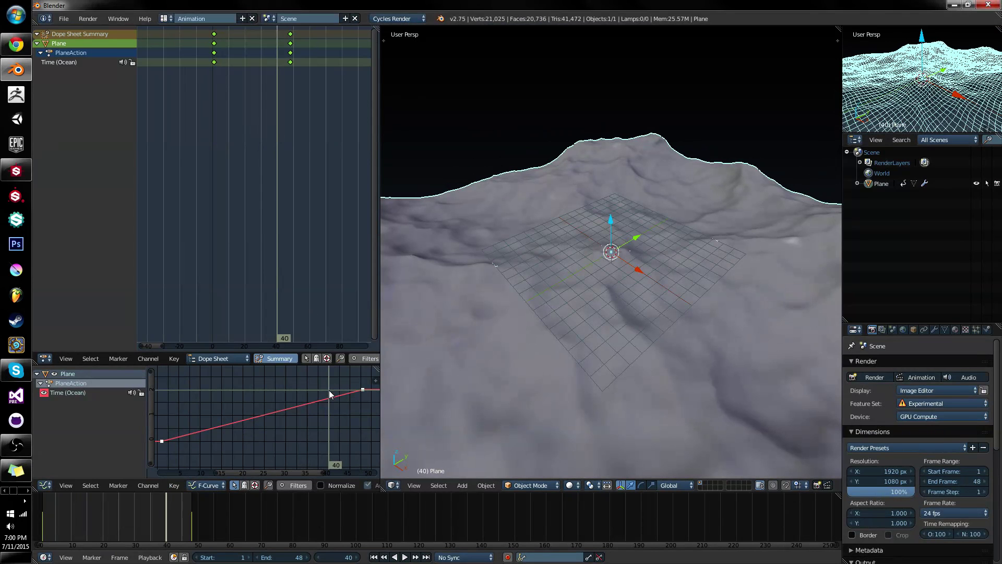
left_click_drag(277, 416, 162, 446)
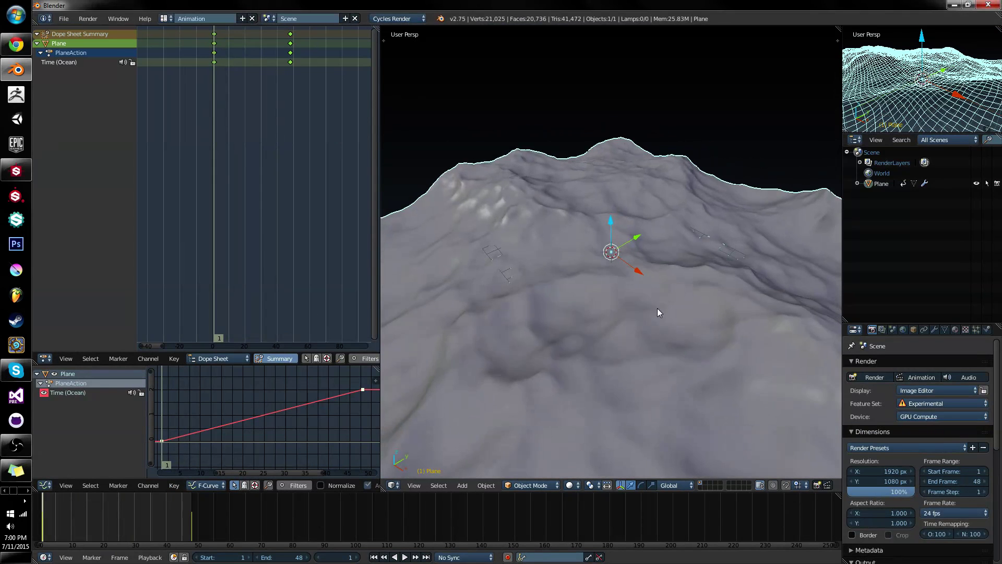
left_click(643, 176)
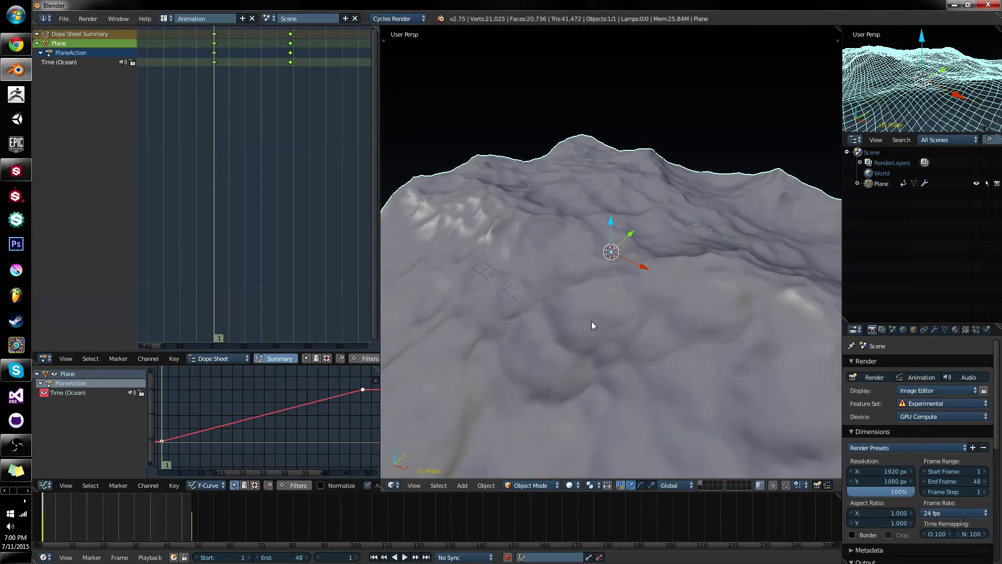
middle_click_drag(558, 325, 594, 182)
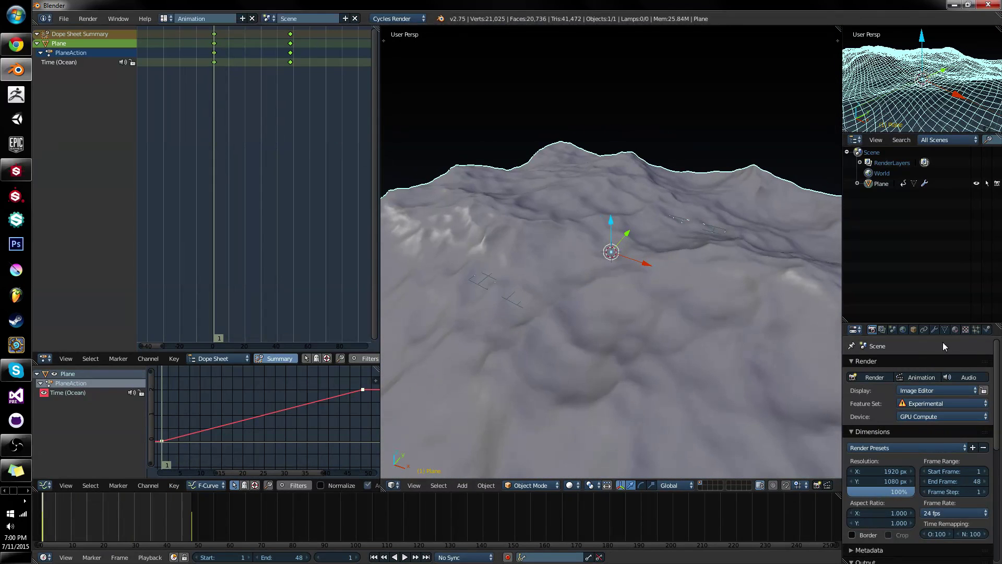
left_click(932, 330)
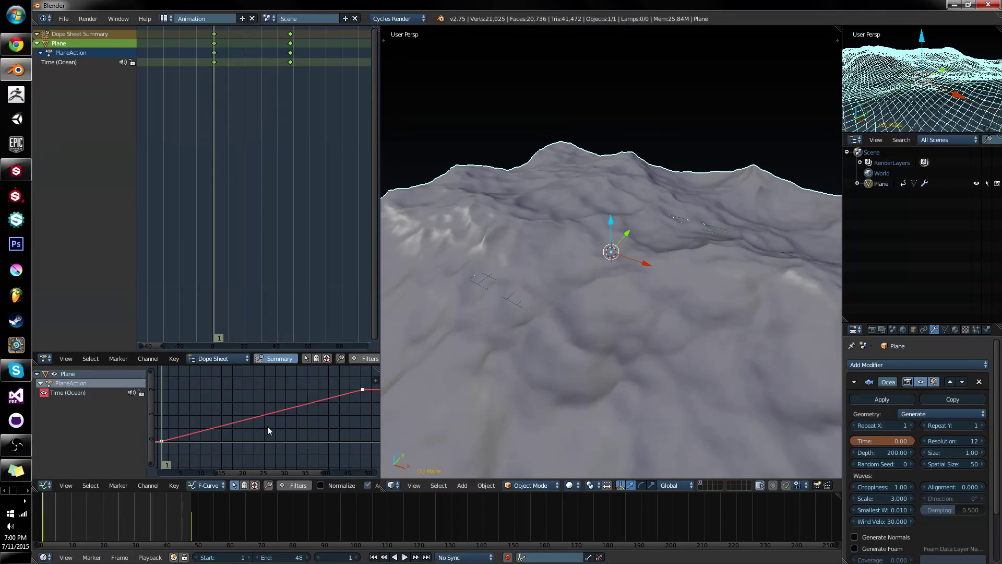
middle_click_drag(267, 428, 267, 437)
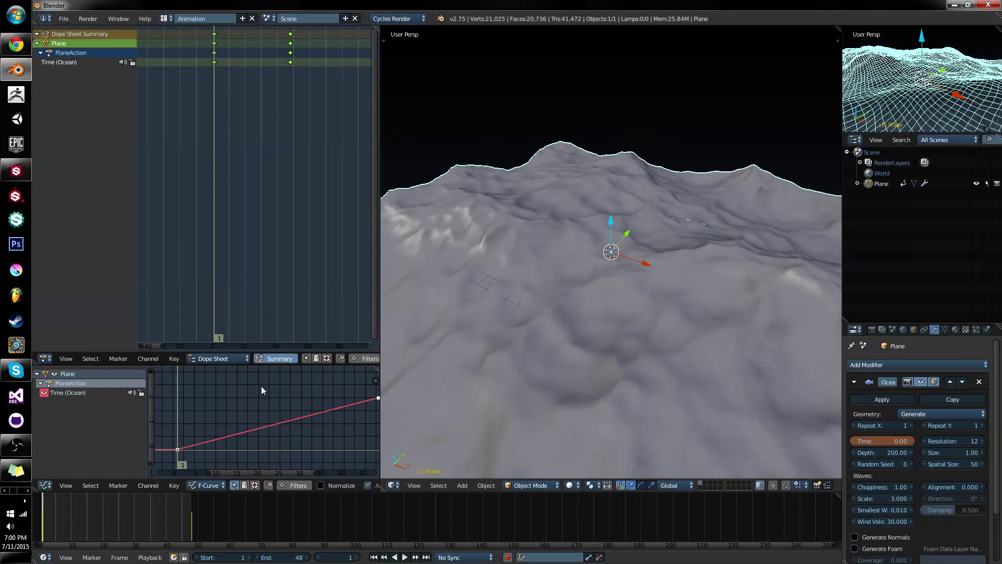
Change the Time keyframes from Linear to Bounce easing and scrub to preview the bouncing
key("t")
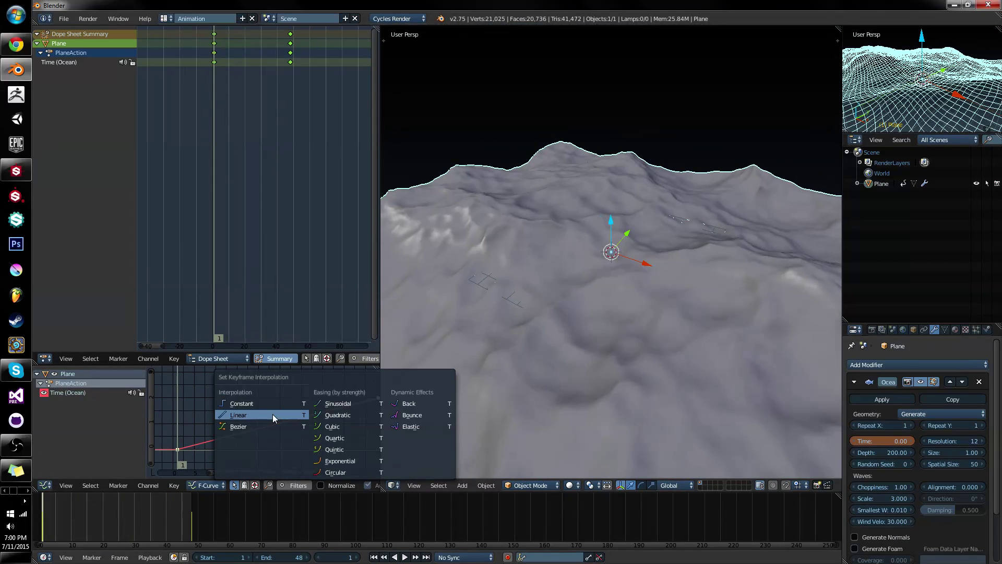
left_click(272, 414)
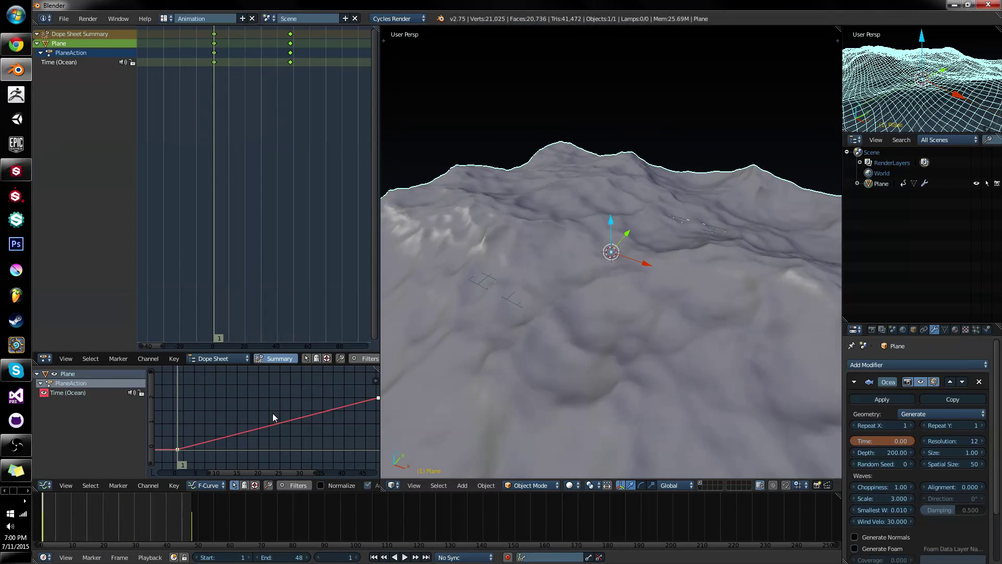
key("t")
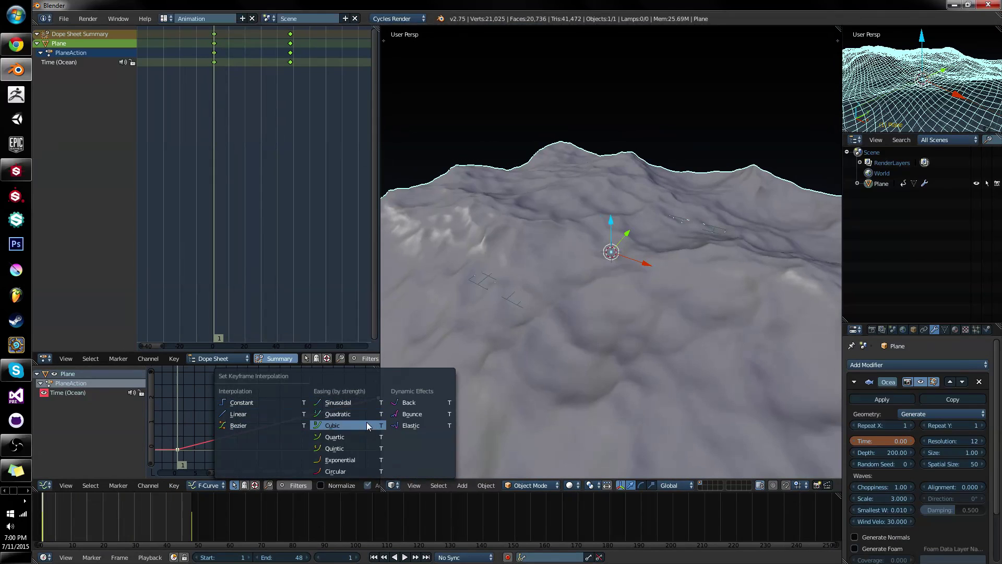
left_click(423, 412)
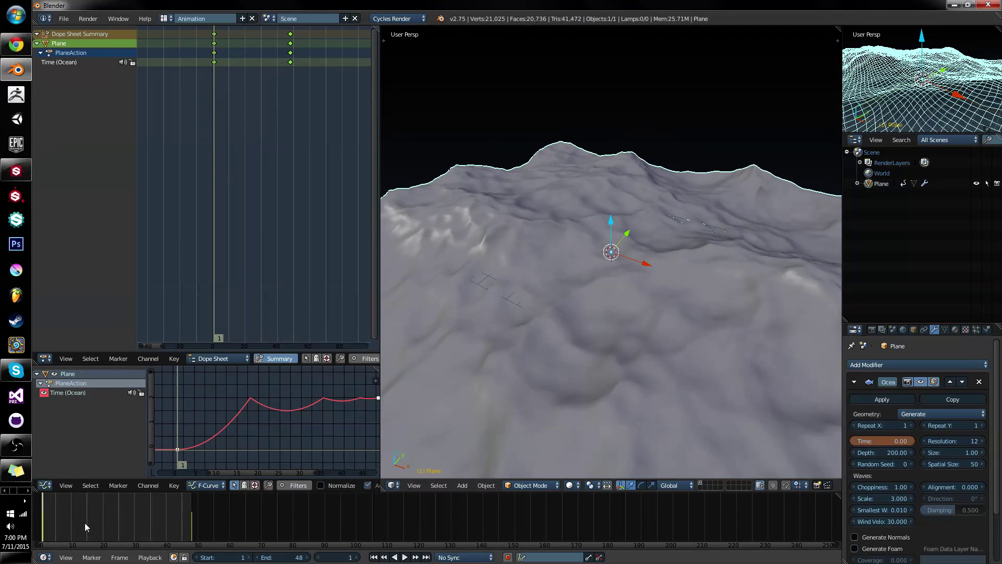
mouse_move(56, 516)
left_mouse_down()
mouse_move(205, 500)
mouse_move(44, 523)
left_mouse_up()
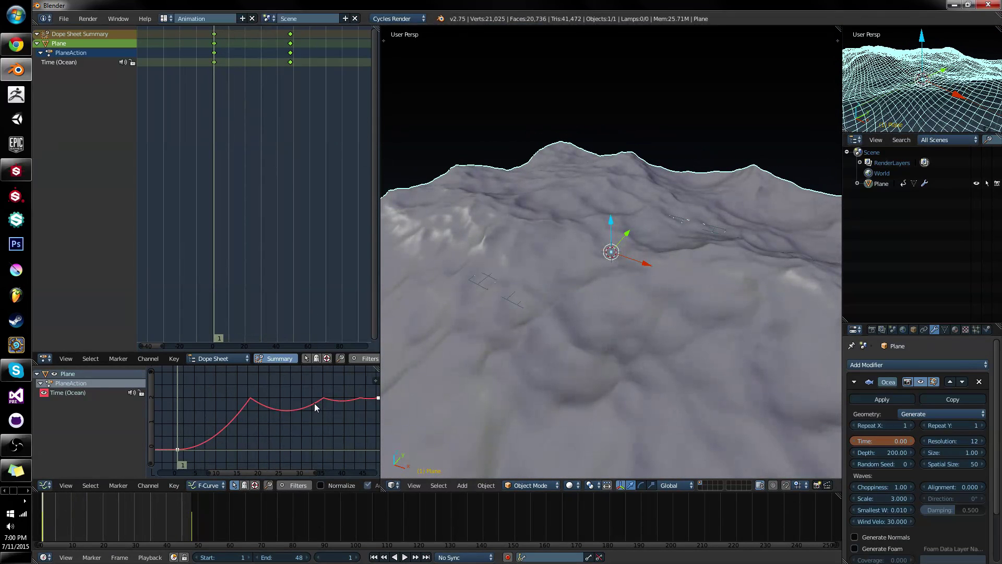
Try Back easing on the Time keyframes and scrub to preview the overshoot
key("t")
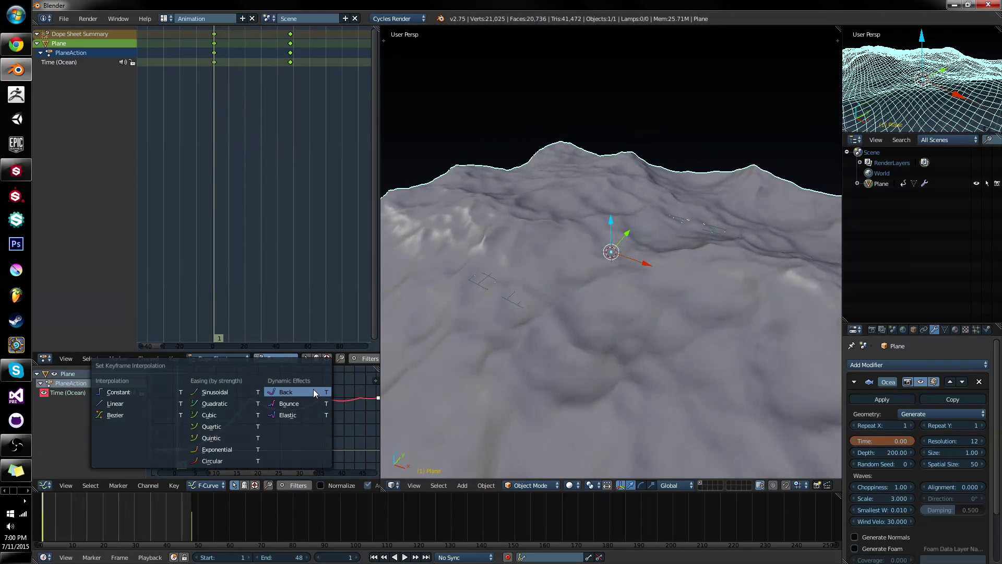
left_click(313, 388)
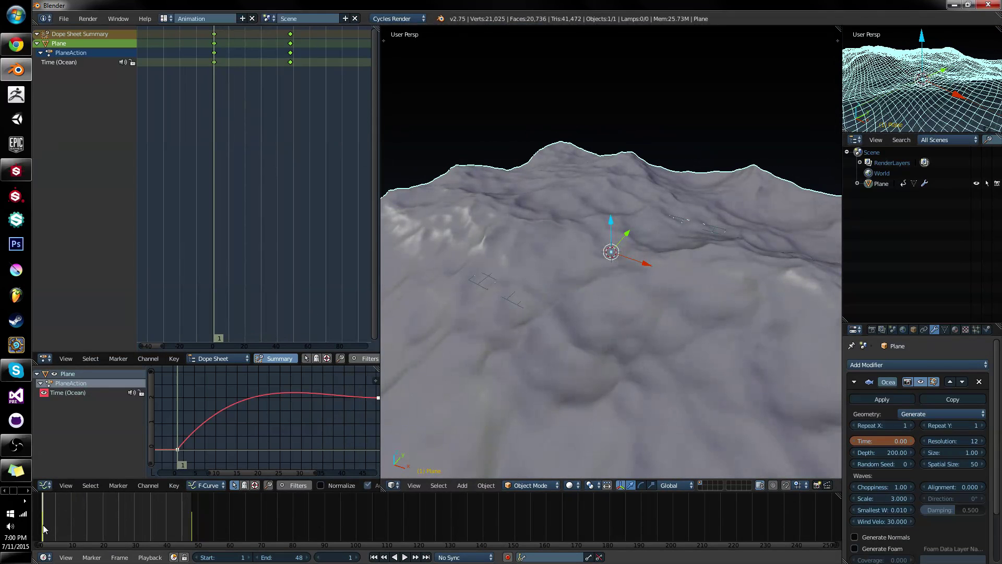
left_click_drag(44, 529, 192, 512)
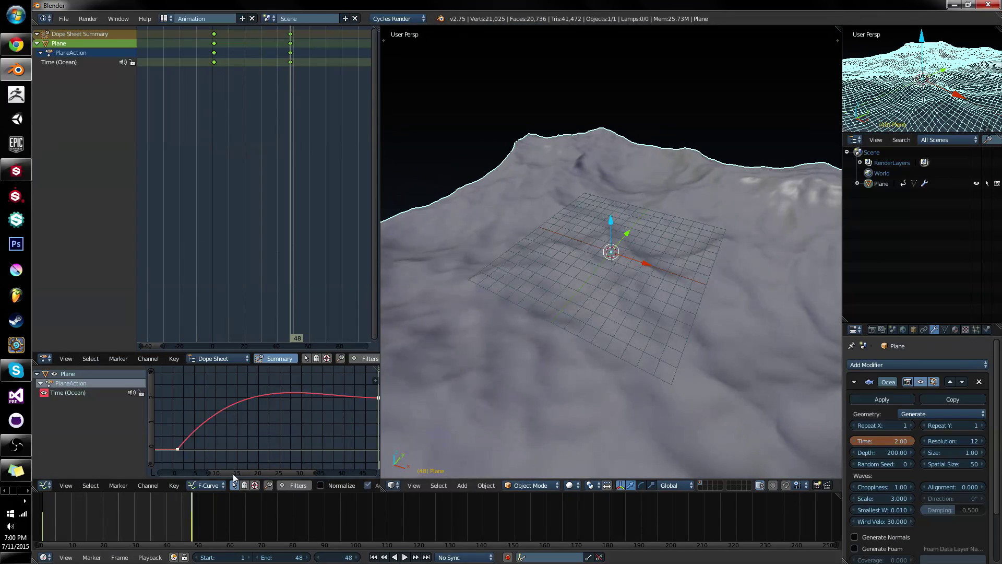
key("shift+e")
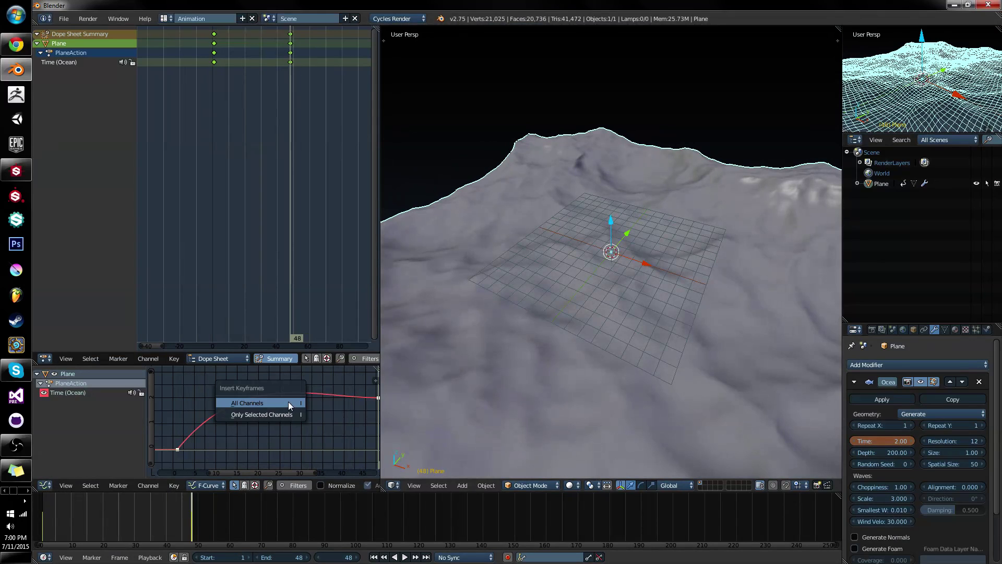
left_click(230, 430)
Switch the Time keyframes to Elastic easing and scrub from frame 1 to preview
key("t")
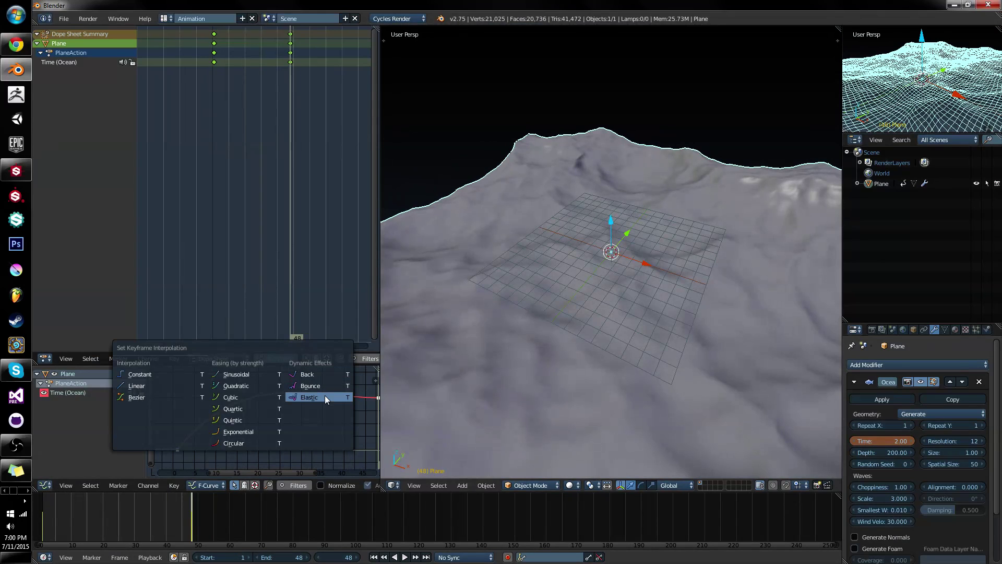
left_click(324, 395)
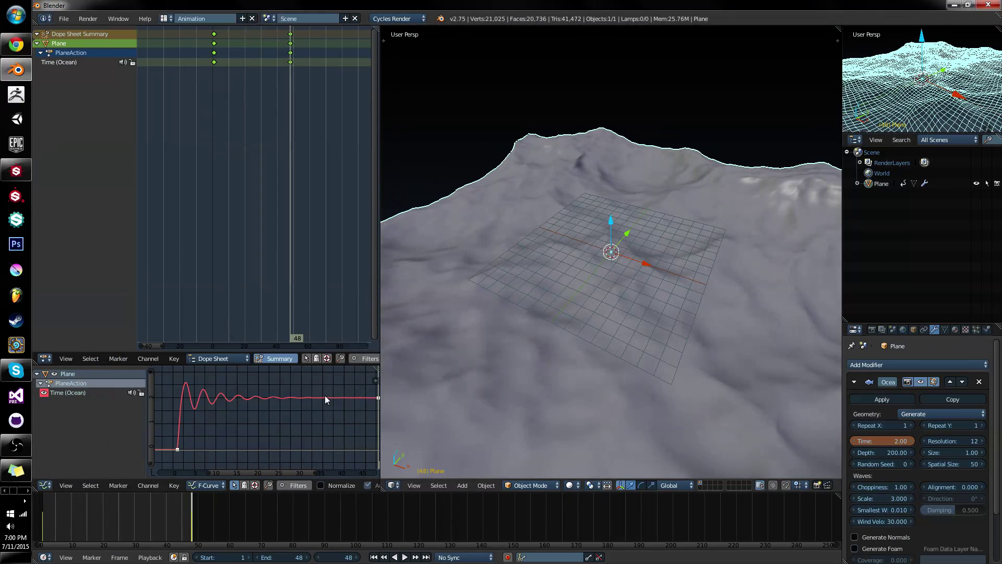
left_click(43, 522)
mouse_move(44, 523)
left_mouse_down()
mouse_move(134, 518)
mouse_move(40, 530)
left_mouse_up()
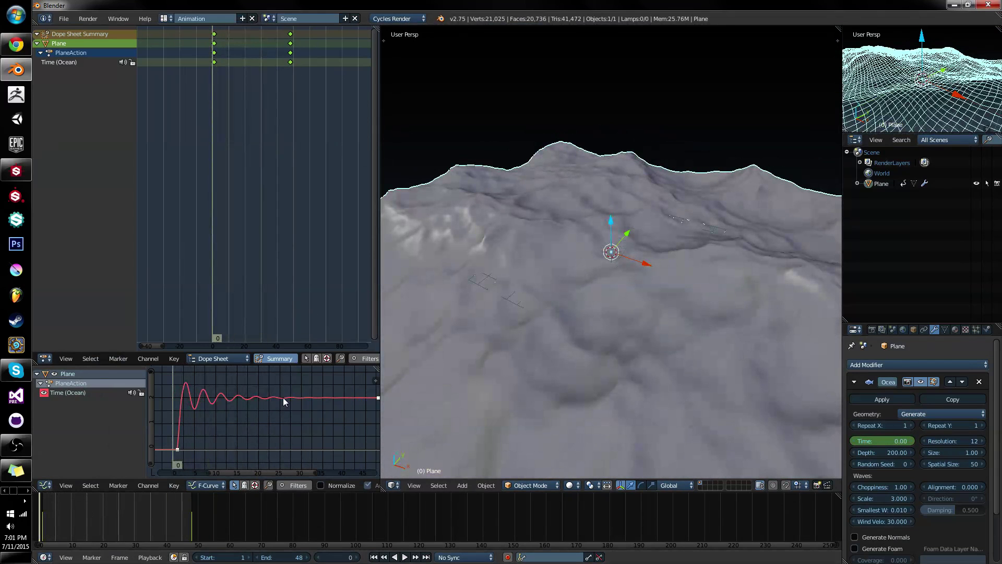
Set the Time keyframes back to Linear and play the ocean animation once while orbiting
key("t")
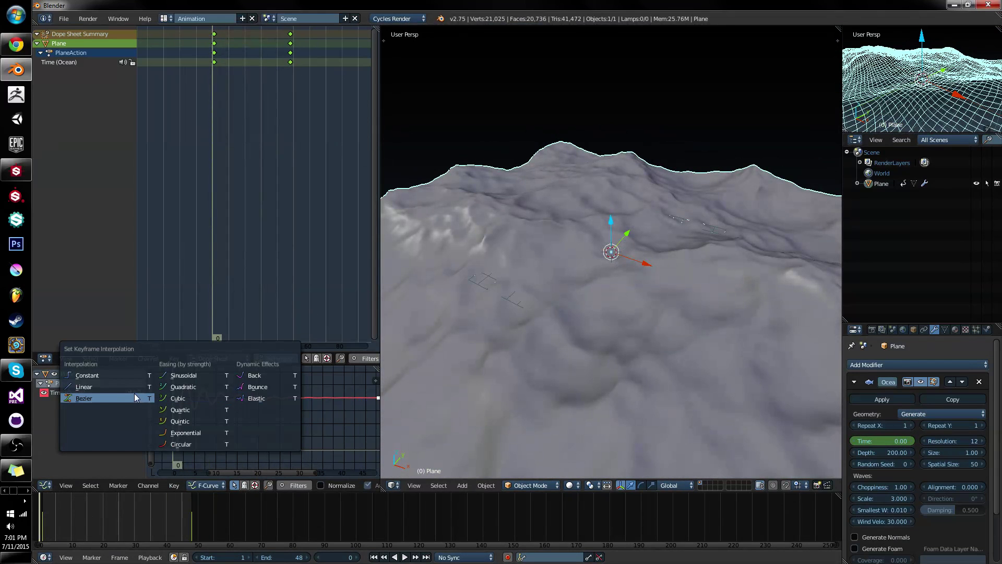
left_click(98, 390)
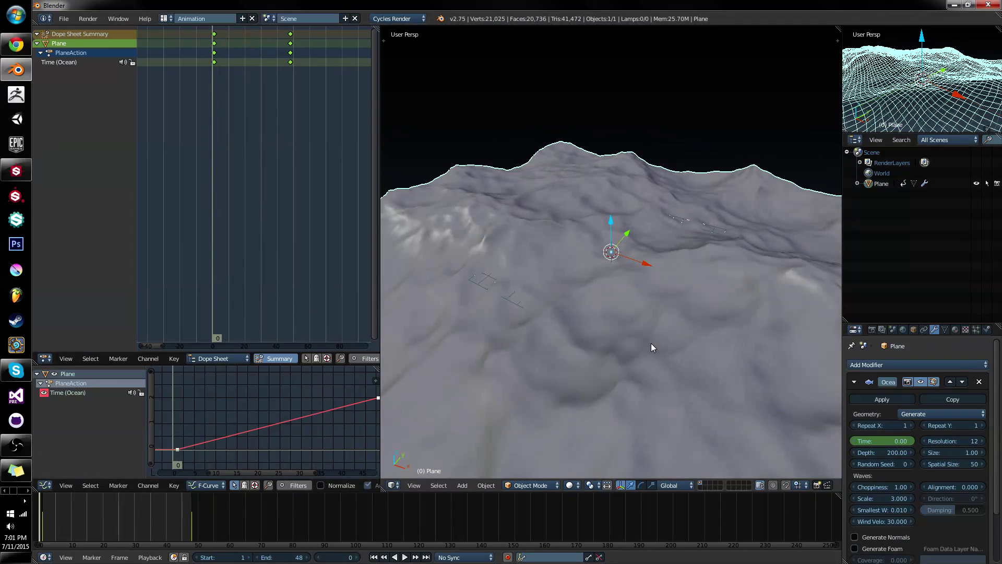
key("alt+a")
middle_click_drag(652, 341, 547, 330)
key("Escape")
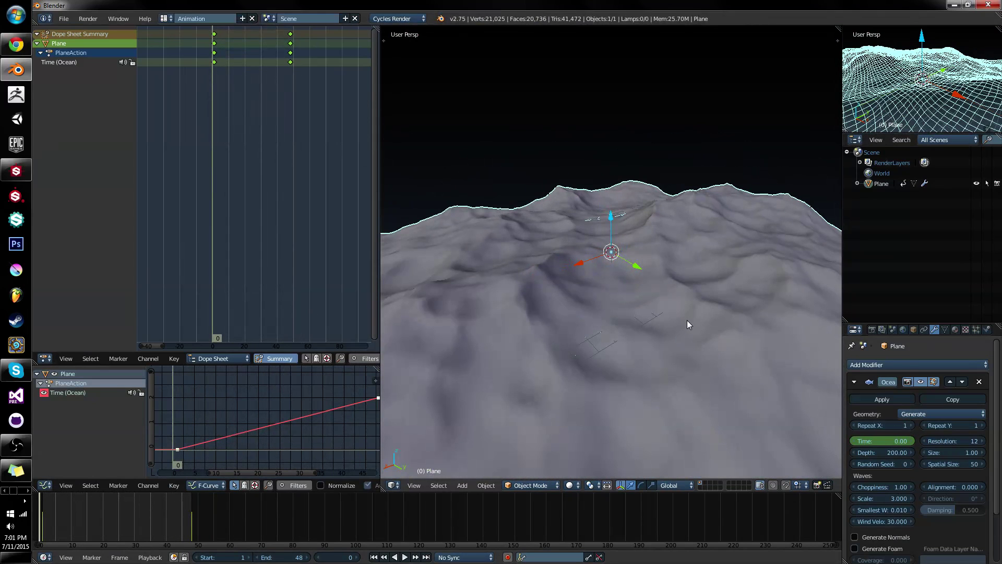
scroll(687, 328, "down", 1)
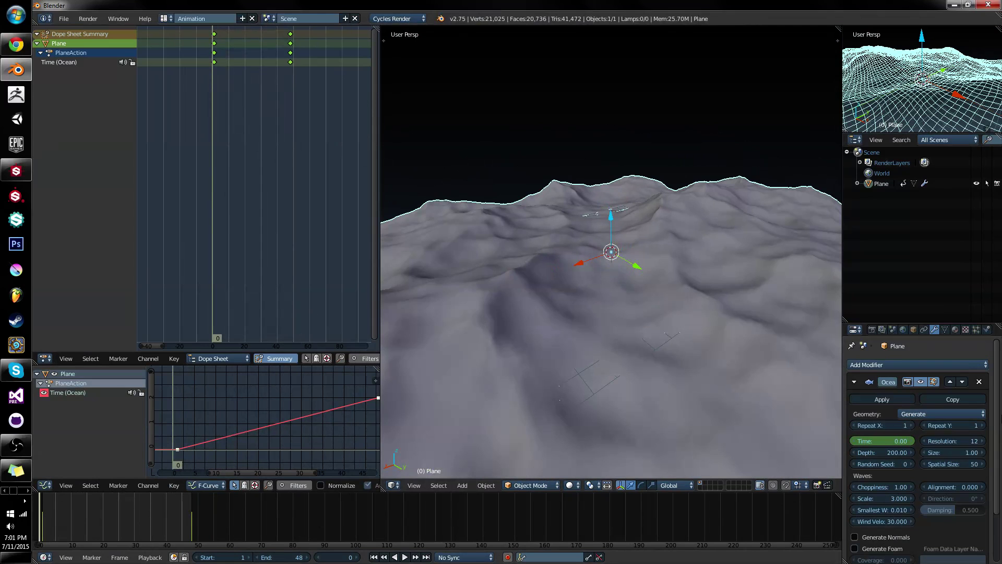
scroll(564, 188, "down", 2)
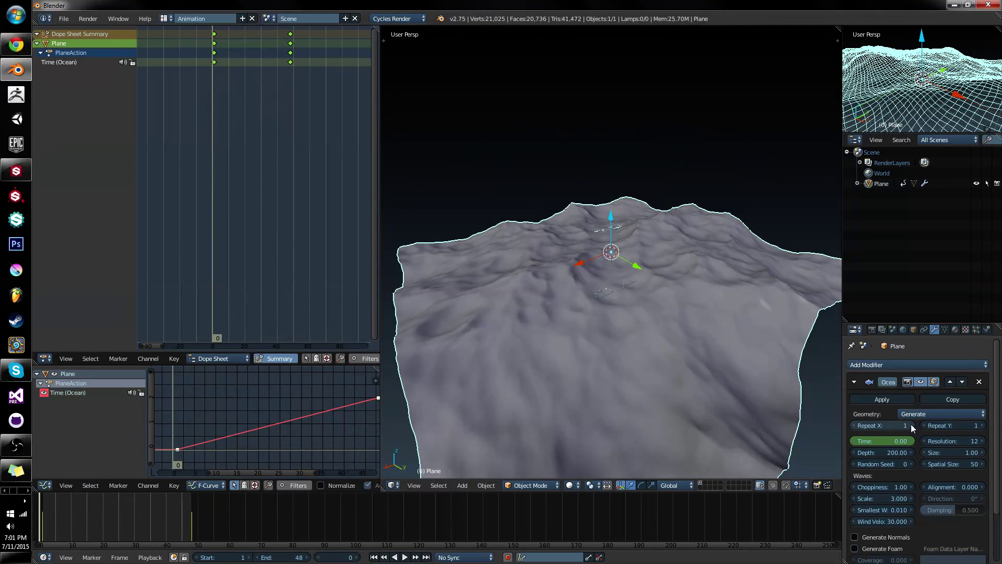
Set the Ocean modifier's Repeat X and Repeat Y to 2, then switch to the Default layout
left_click(911, 425)
left_click(982, 425)
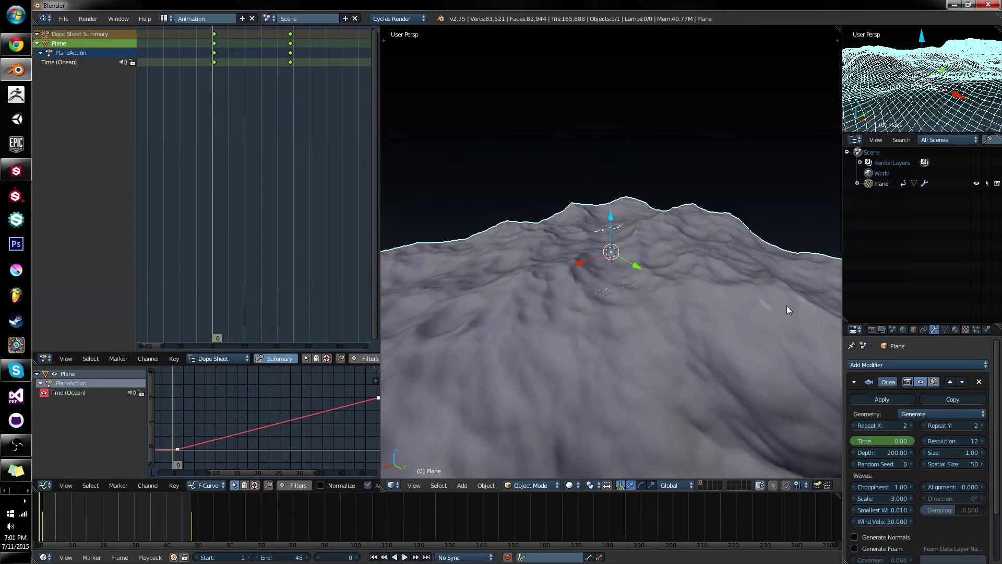
middle_click_drag(787, 305, 669, 111)
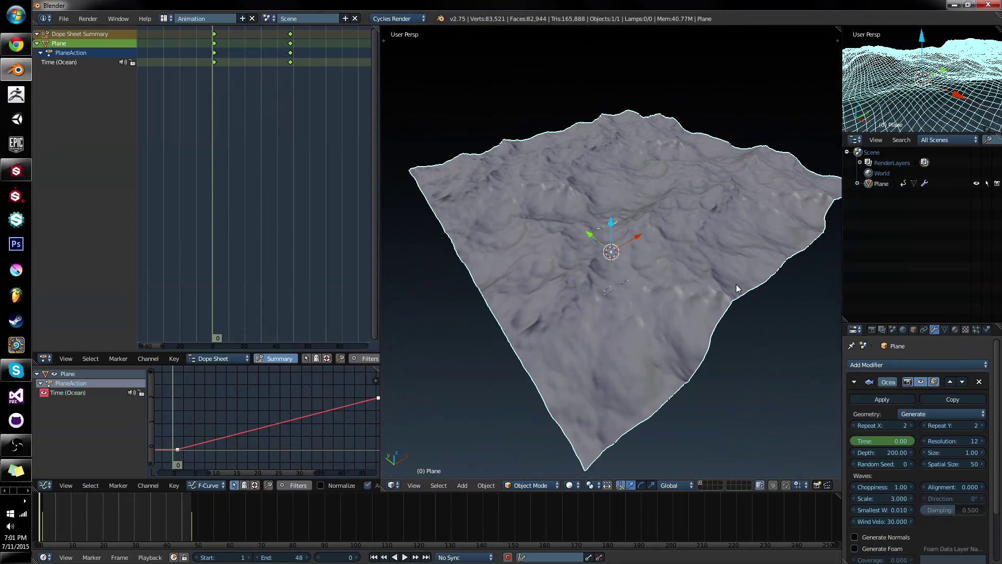
mouse_move(738, 301)
middle_mouse_down()
mouse_move(714, 383)
mouse_move(709, 275)
mouse_move(739, 253)
mouse_move(749, 309)
middle_mouse_up()
scroll(745, 304, "up", 5)
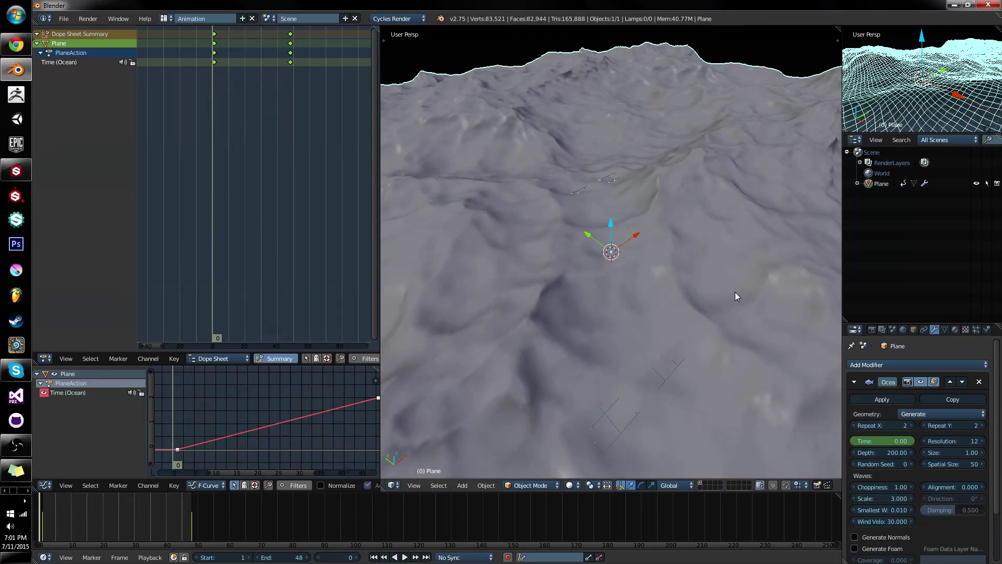
key("ctrl+Right")
key("ctrl+Right")
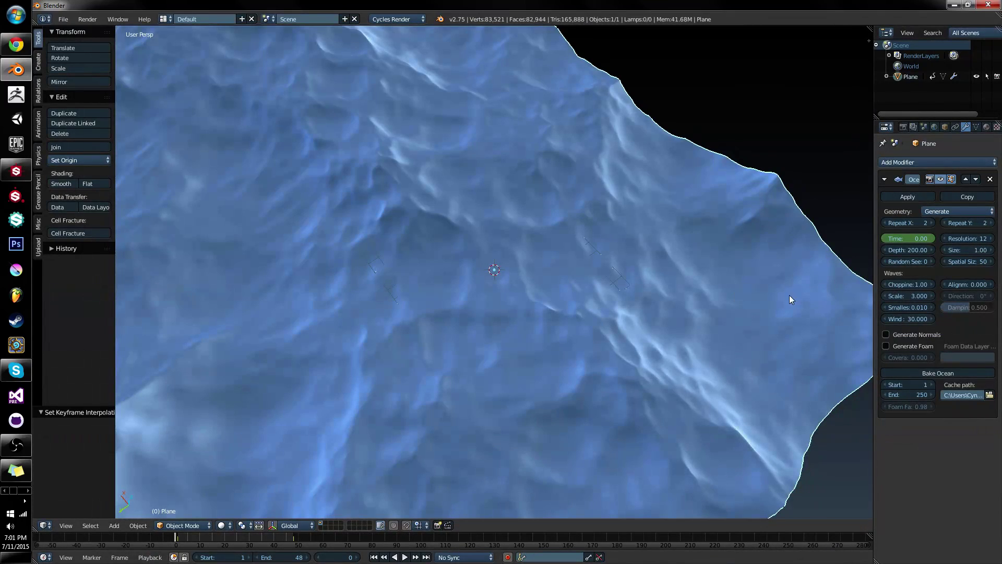
Scale the ocean plane along Z to about 3.095 so its waves become tall peaks
middle_click_drag(790, 296, 562, 267)
key("s")
key("z")
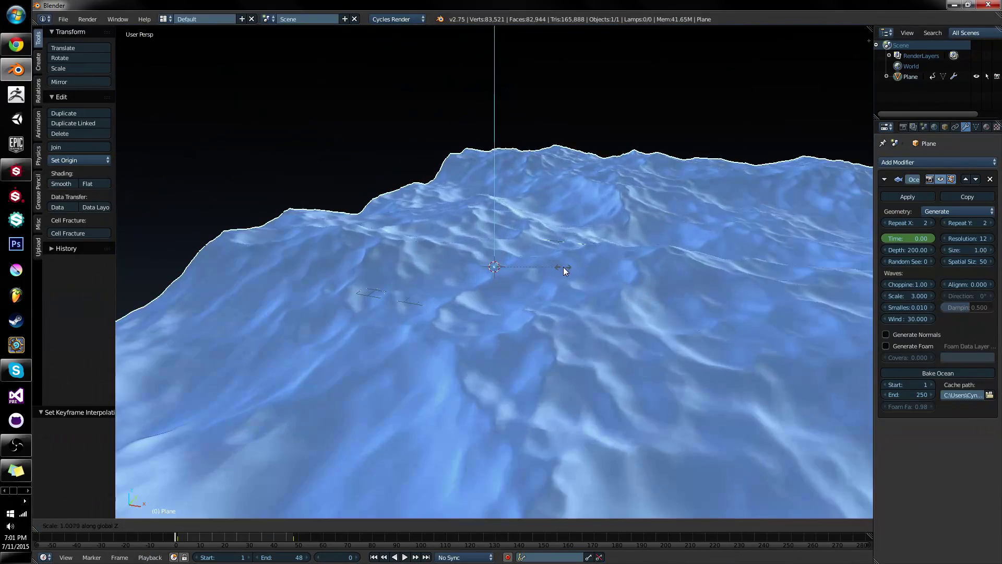
left_click(698, 268)
scroll(702, 334, "up", 2)
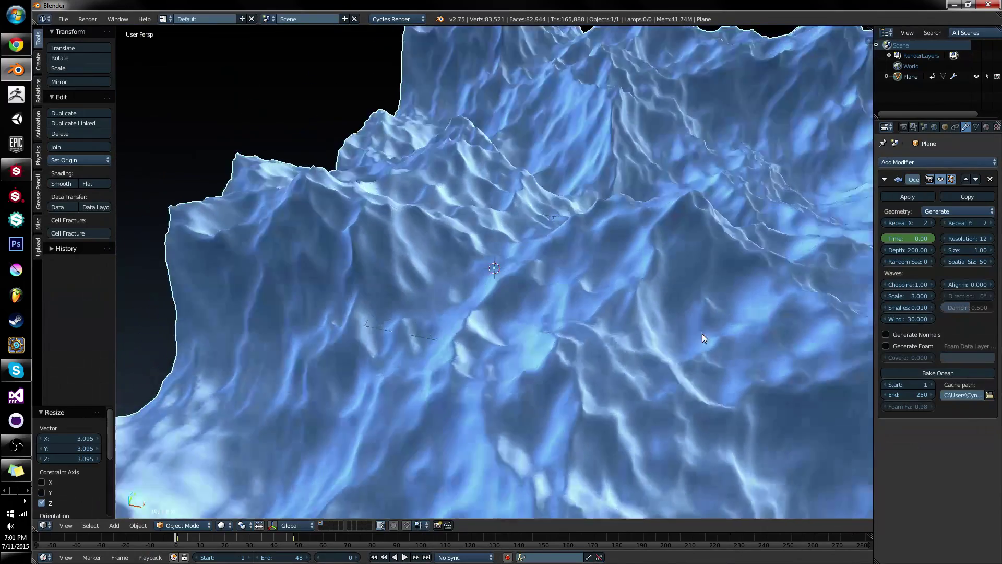
scroll(695, 345, "down", 4)
middle_click_drag(685, 356, 502, 236)
scroll(549, 304, "up", 5)
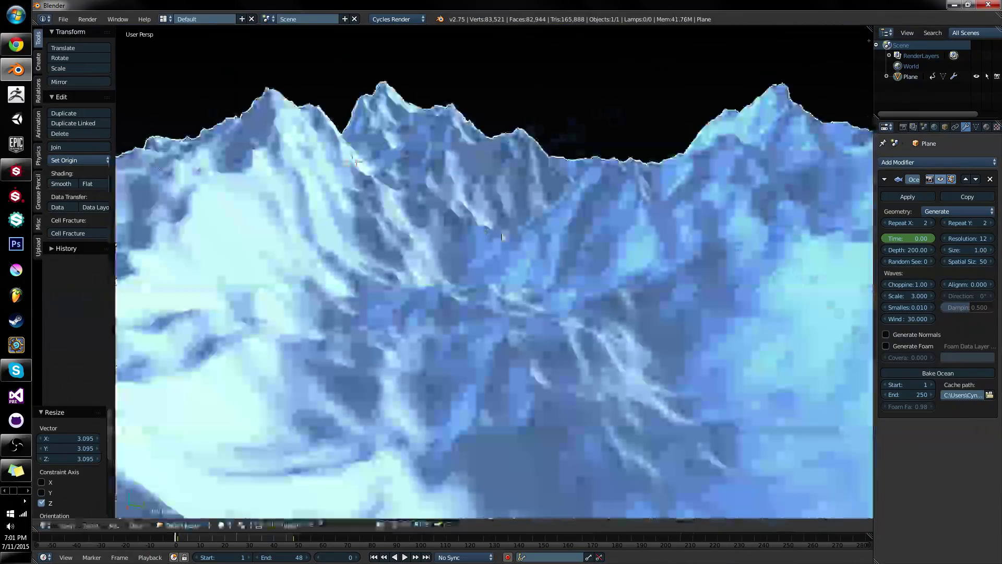
Rescale the ocean mesh and turn on Matcap viewport shading
key("s")
left_click(772, 303)
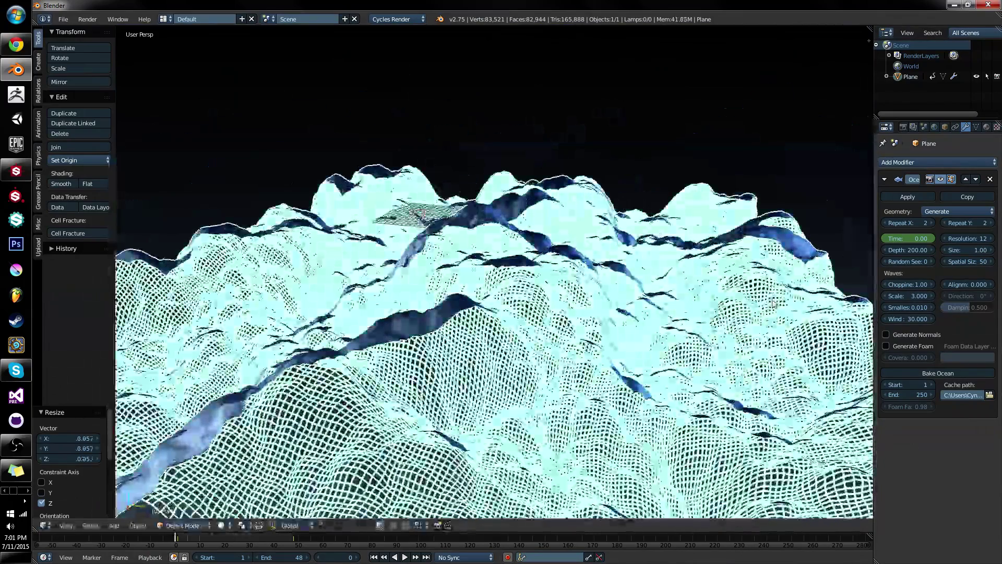
key("n")
left_click(813, 413)
key("n")
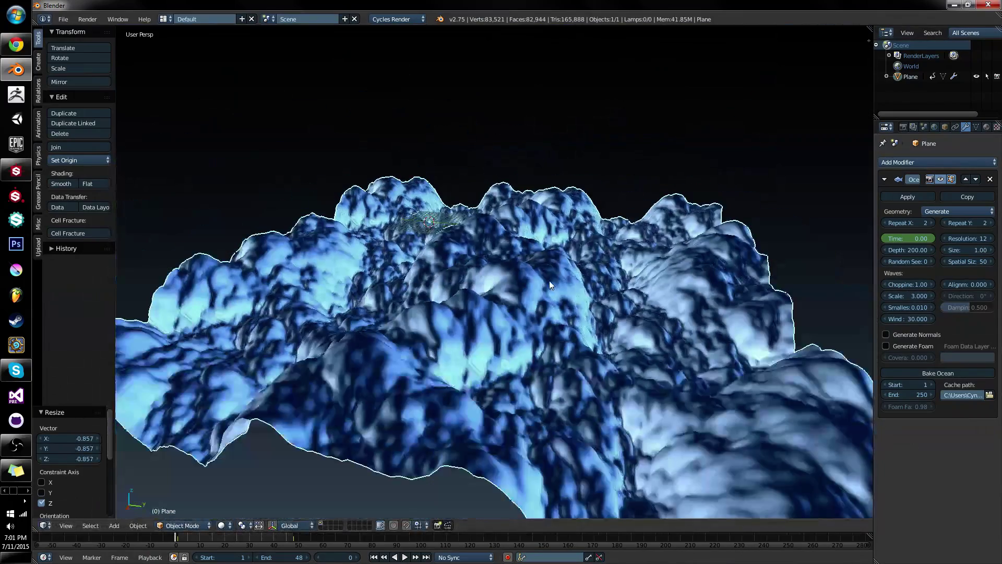
middle_click_drag(549, 281, 325, 286)
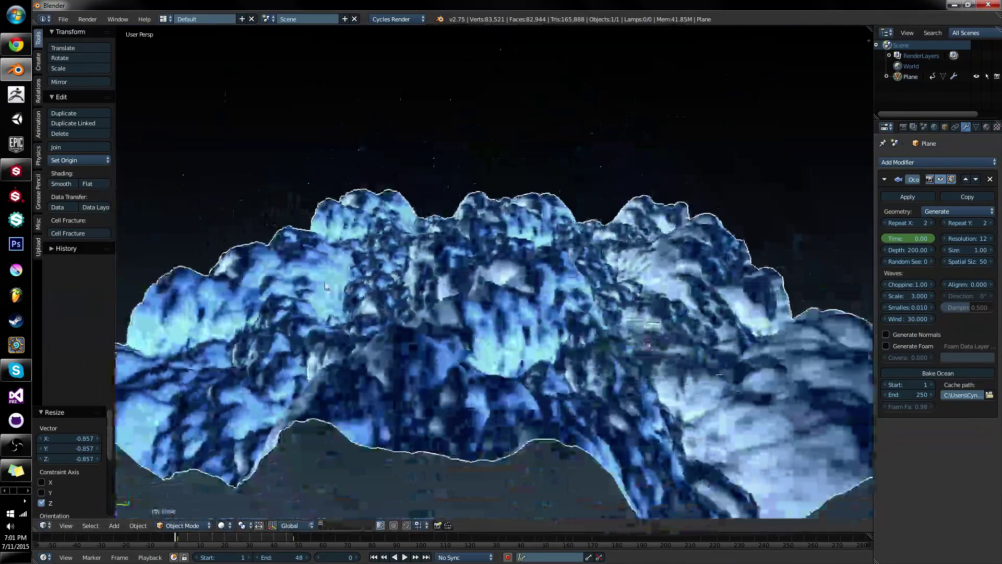
Flatten the ocean mesh by scaling it along Z
key("s")
key("z")
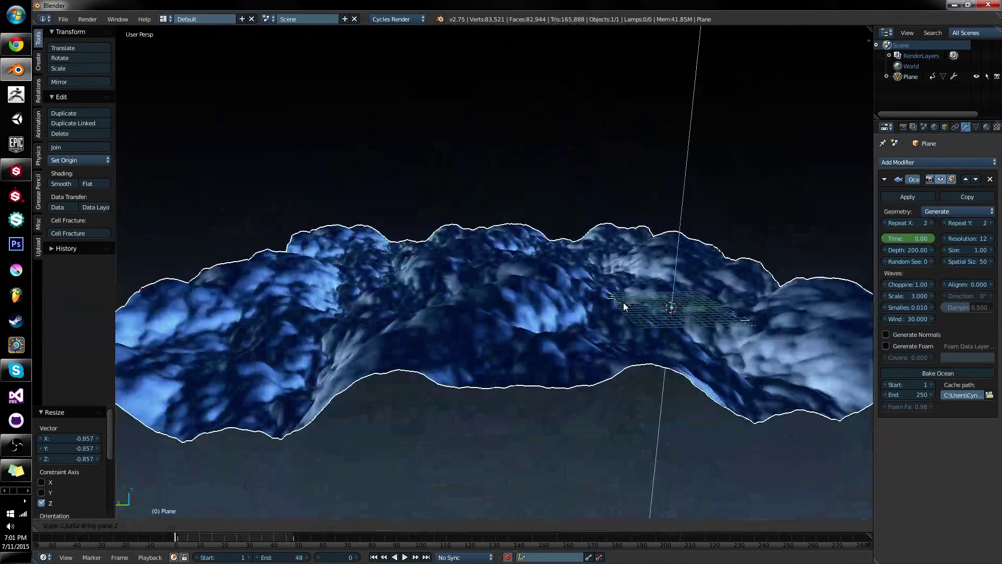
left_click(625, 307)
middle_click_drag(625, 307, 517, 319)
Clear the ocean mesh's scale with Alt+S and choose the red matcap
key("alt+s")
key("n")
left_click(817, 372)
left_click(631, 272)
key("n")
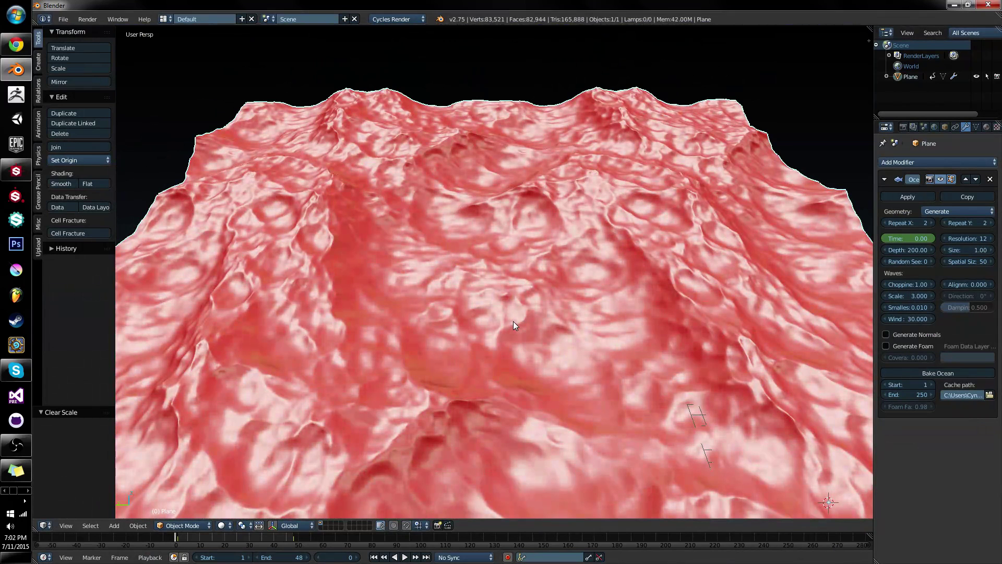
middle_click_drag(519, 340, 481, 316)
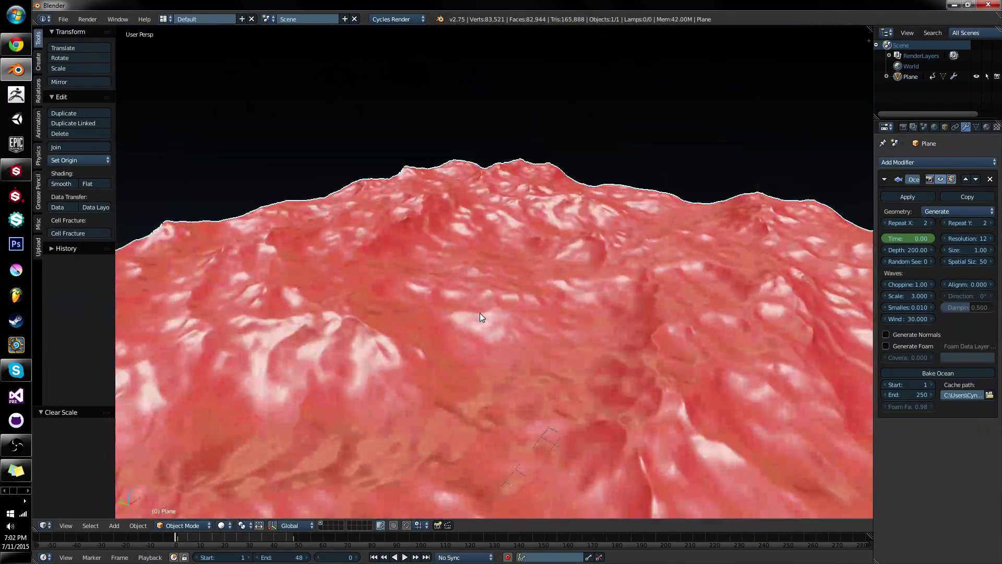